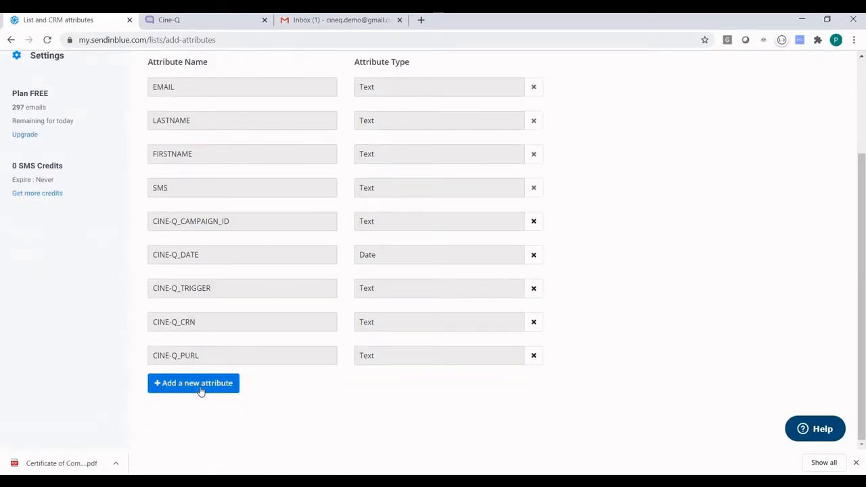
- Examine the attribute types offered for a new contact attribute, and close the form without adding one
click(236, 381)
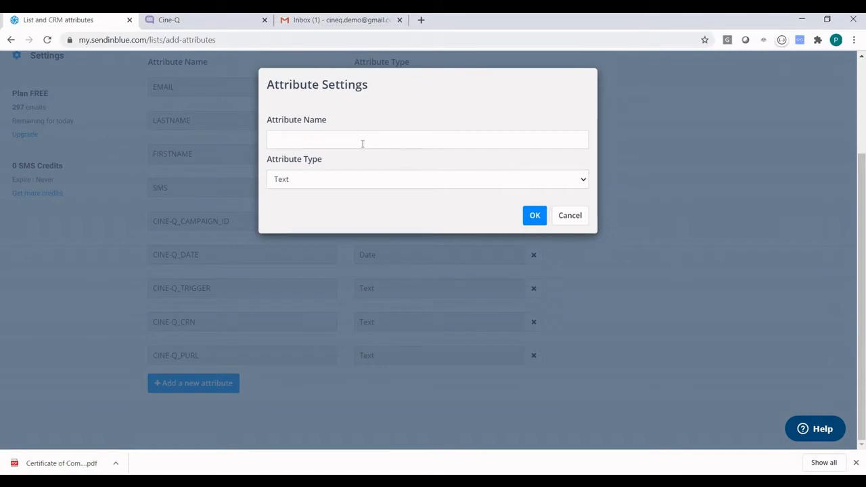
click(408, 182)
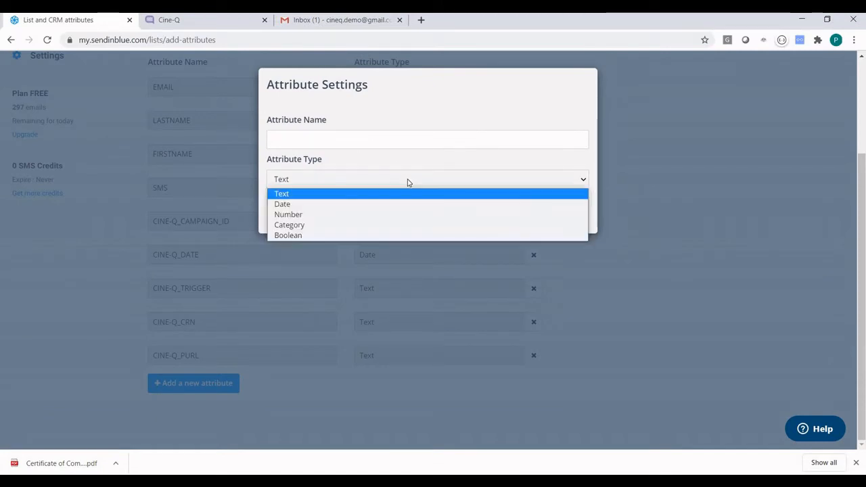
click(484, 171)
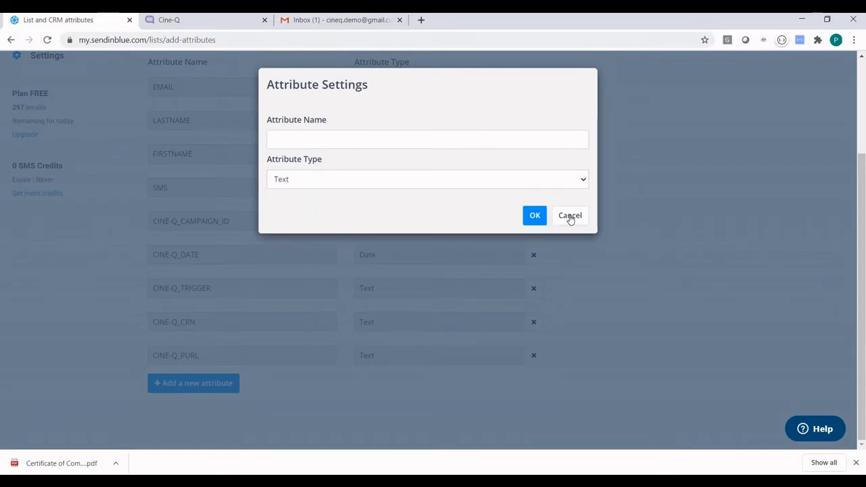
click(569, 215)
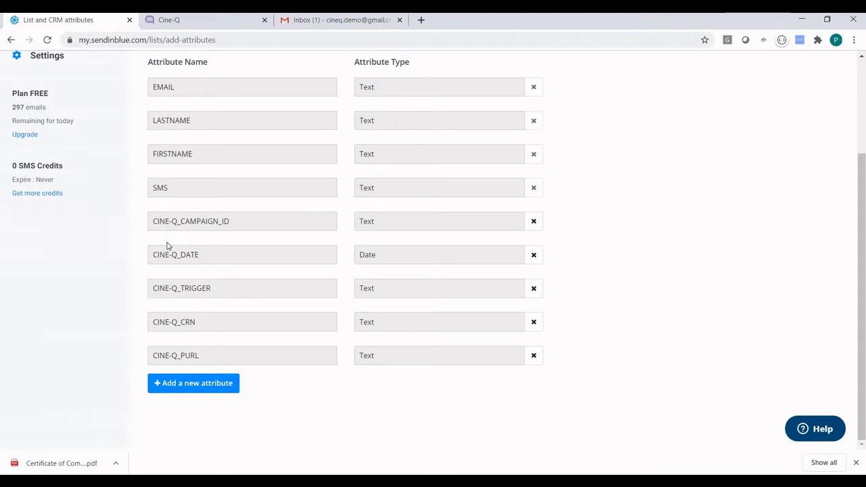
- Open the Cine-Q Email Template from the campaign email templates
scroll(142, 235, up, 3)
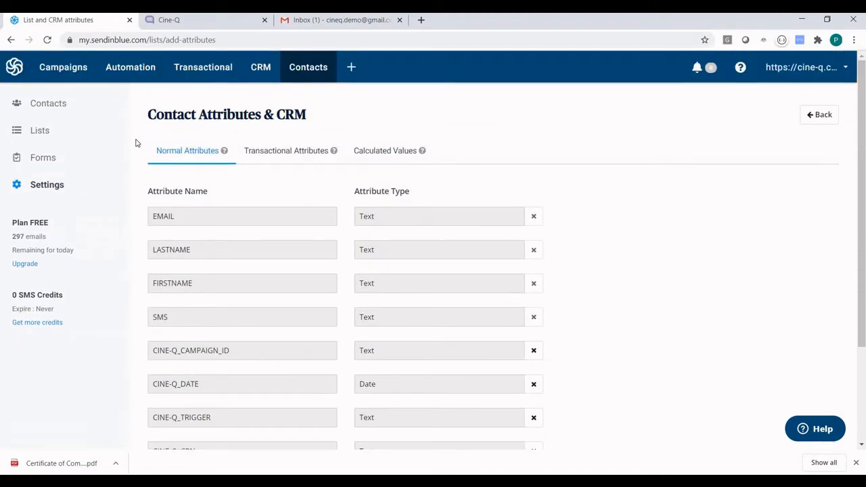
click(70, 71)
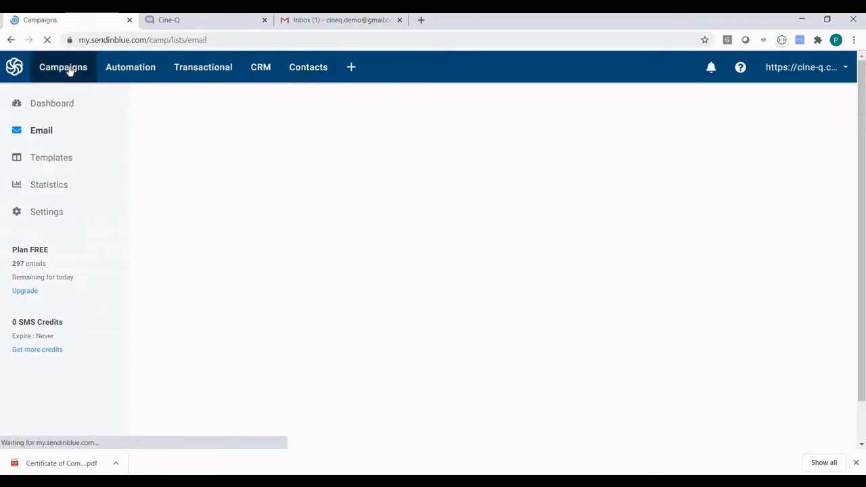
click(44, 158)
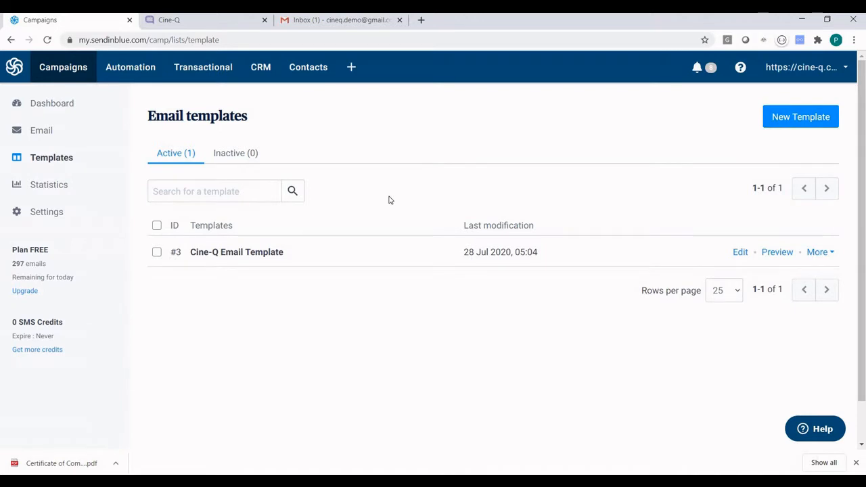
click(204, 254)
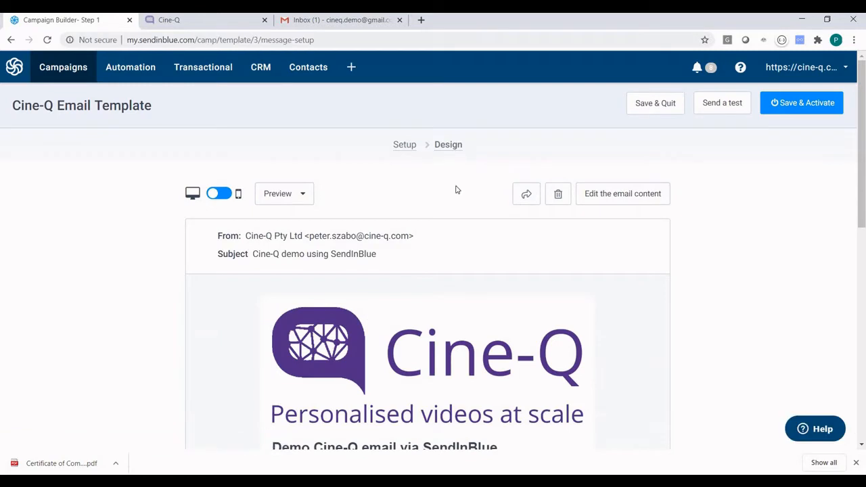
- Review the email template's setup details, including its name, subject line, sender email and sender name
click(405, 144)
scroll(393, 185, down, 1)
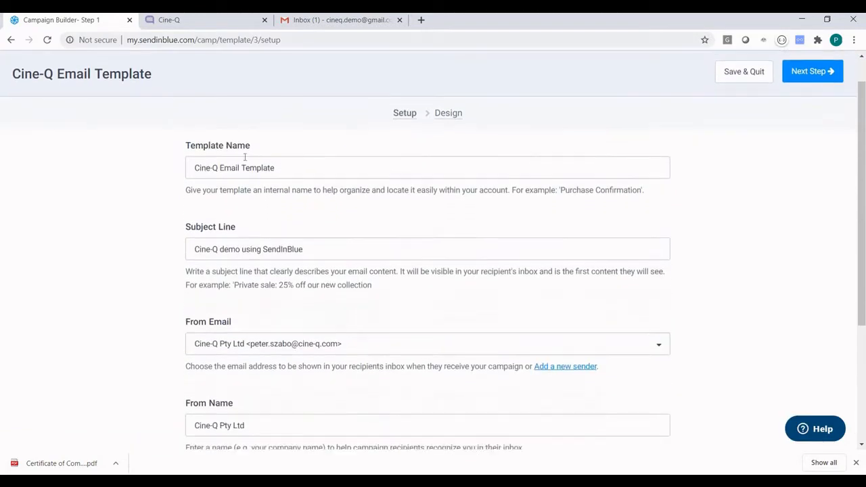
scroll(294, 209, down, 1)
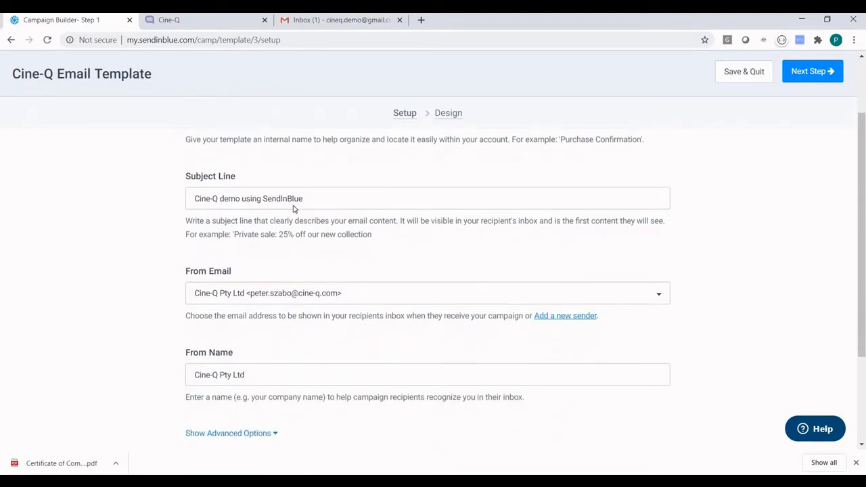
scroll(264, 354, down, 1)
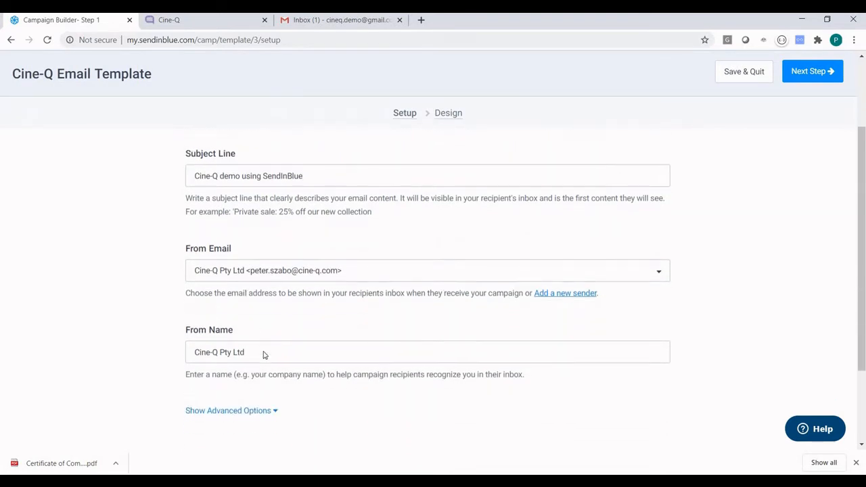
scroll(454, 154, up, 3)
- Return to the template's design stage and open the email content for editing
mouse_move(453, 144)
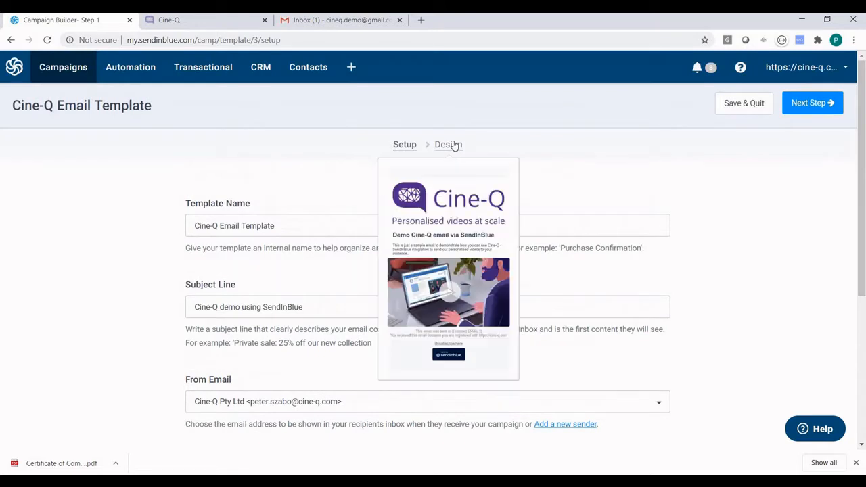
click(481, 180)
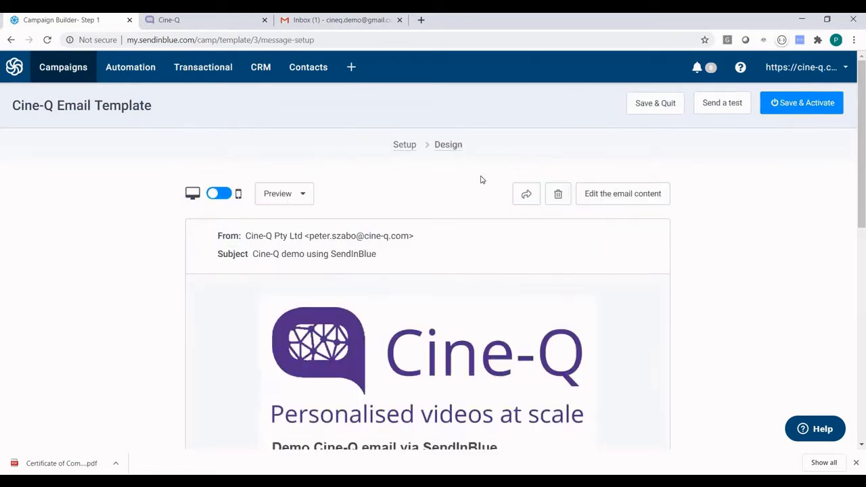
click(611, 195)
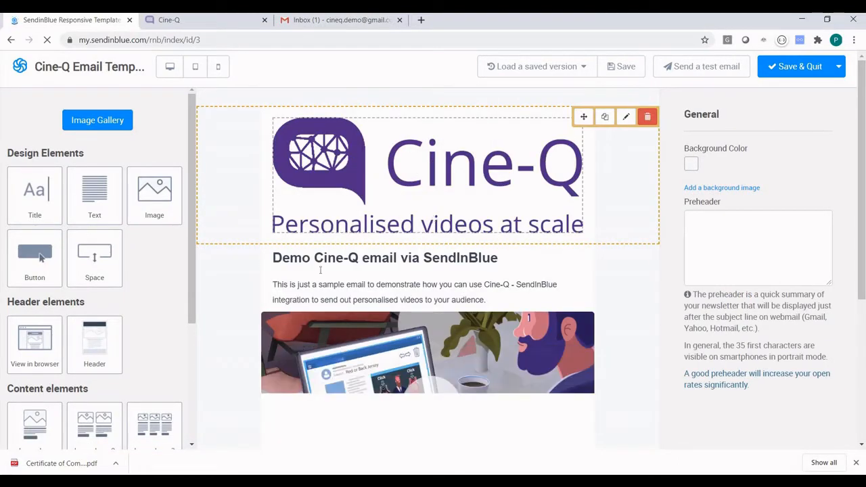
- Inspect the link of the video thumbnail image, highlighting its CINE-Q_PURL contact attribute
scroll(426, 318, down, 2)
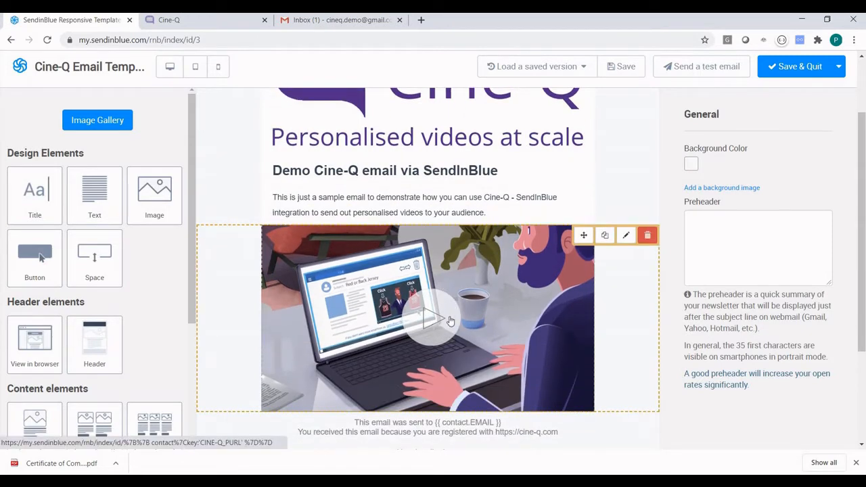
click(450, 321)
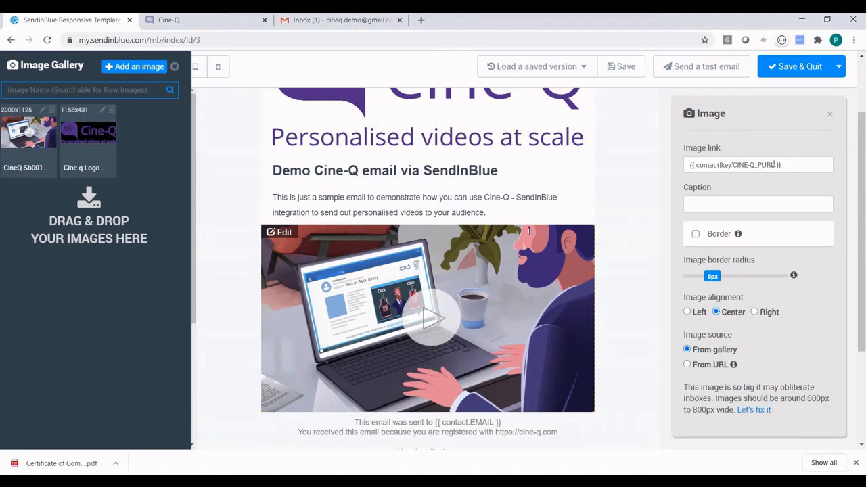
drag(733, 165, 774, 165)
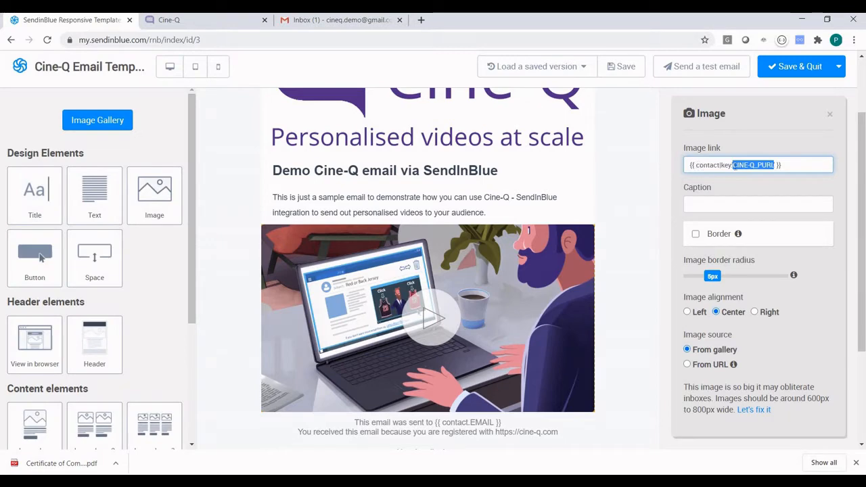
text('CINE-Q_PURL')
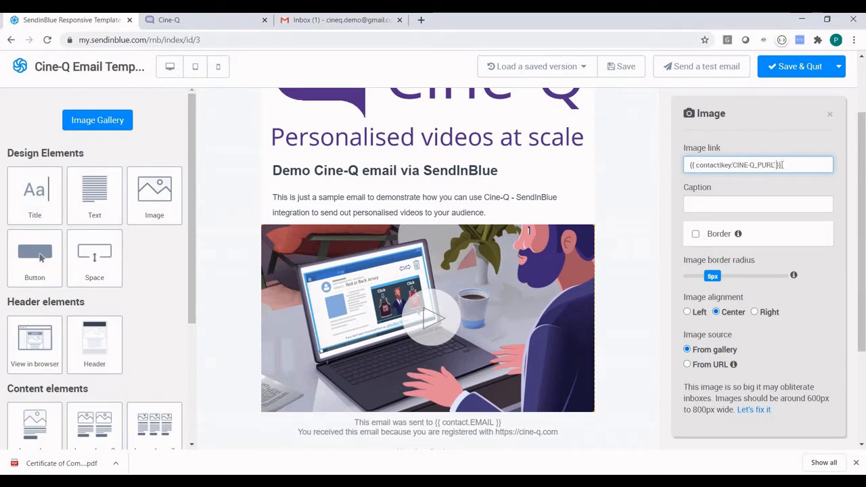
key(shift+Left)
key(shift+Left)
key(shift+Left)
key(shift+Left)
key(shift+Left)
key(shift+Left)
key(shift+Left)
key(shift+Left)
key(shift+Left)
key(shift+Left)
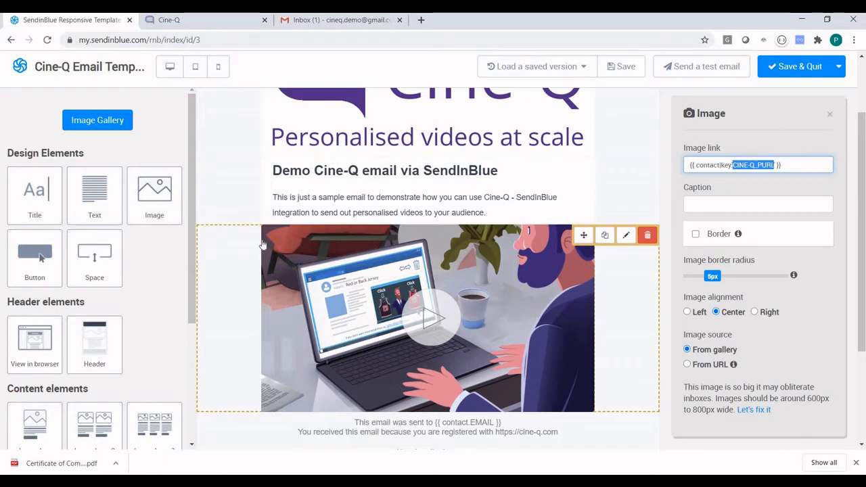
scroll(263, 245, up, 2)
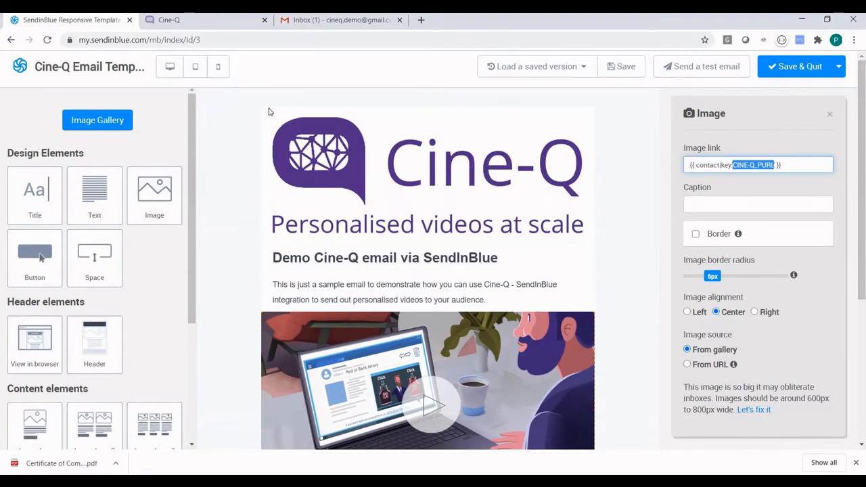
- Switch to the Cine-Q app and open the Demo SendInBlue campaign
click(210, 20)
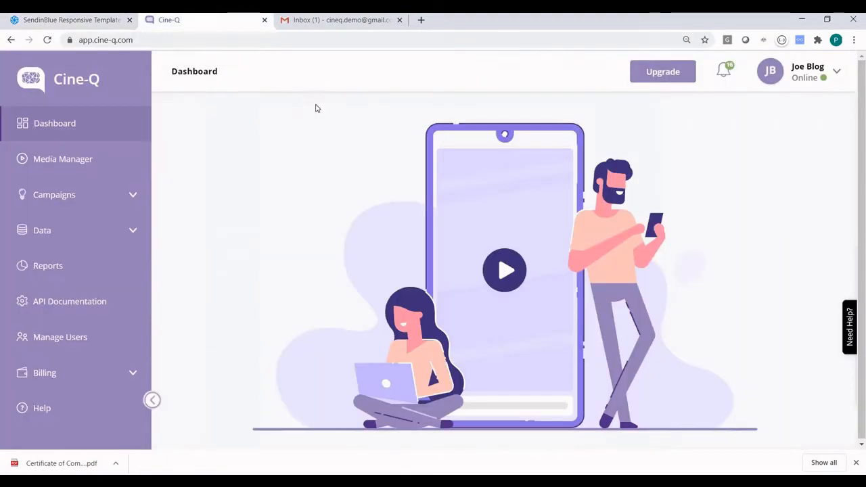
click(91, 195)
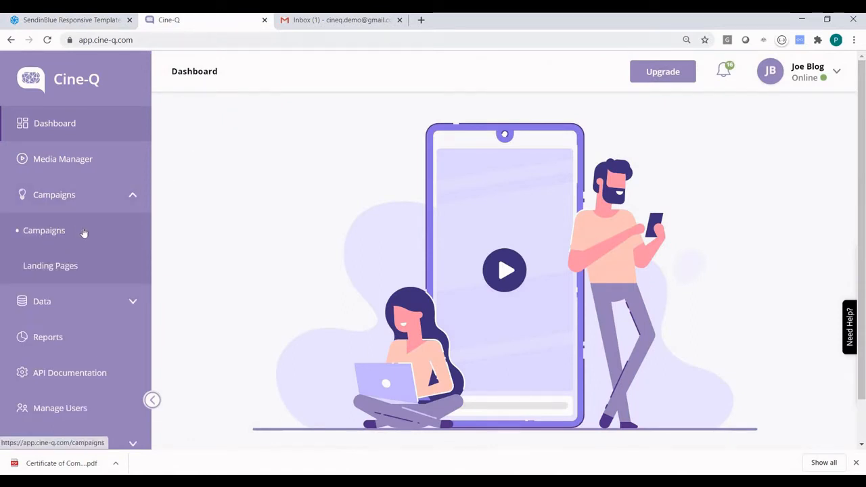
click(83, 233)
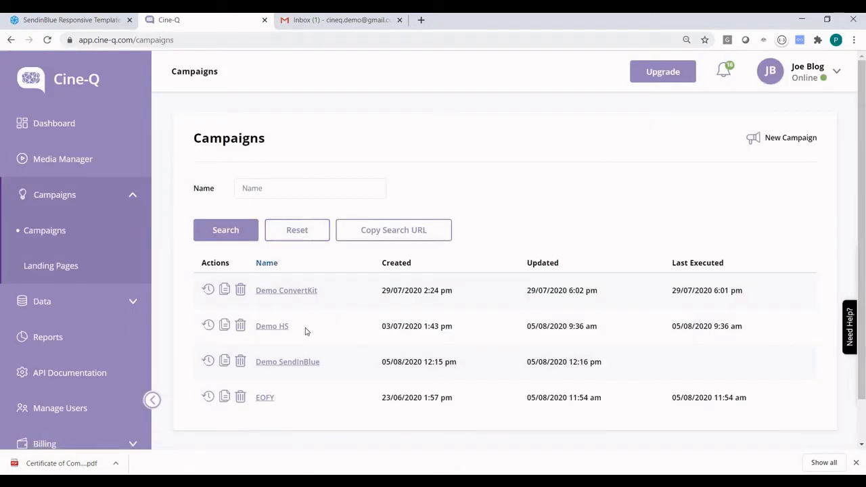
click(296, 362)
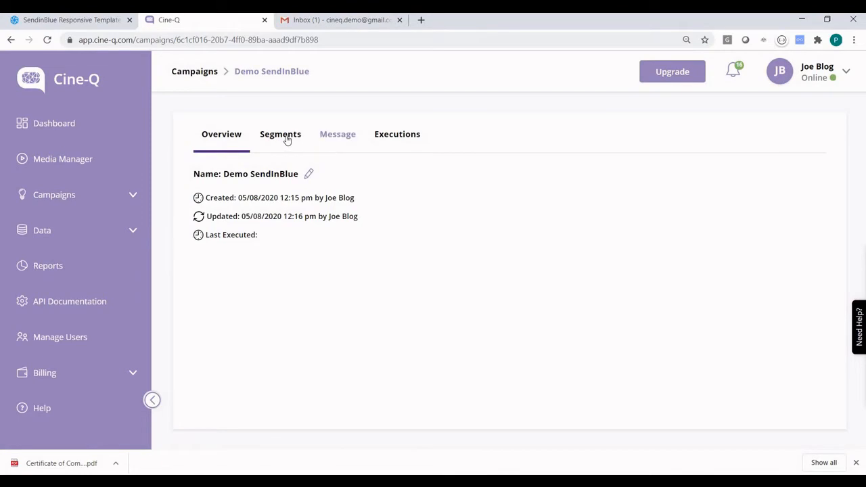
- Review the conditions of the "Trigger = Send me SendInBlue demo" segment, especially the trigger value, and close it unchanged
click(287, 137)
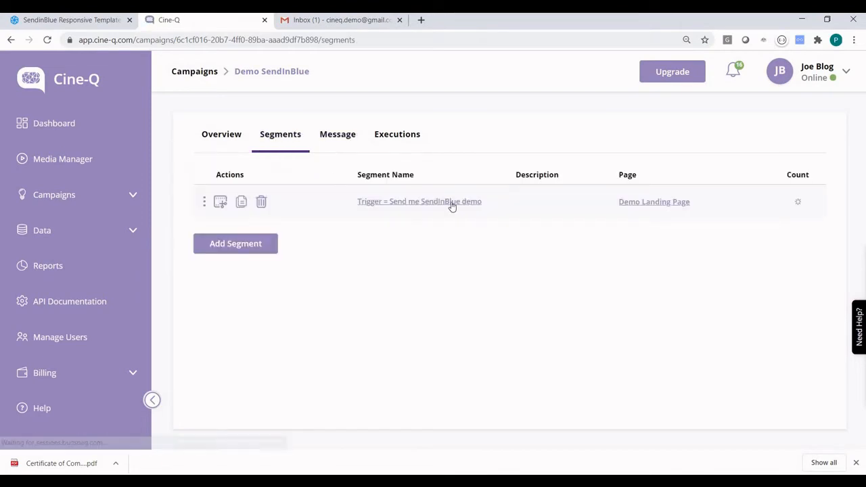
click(476, 204)
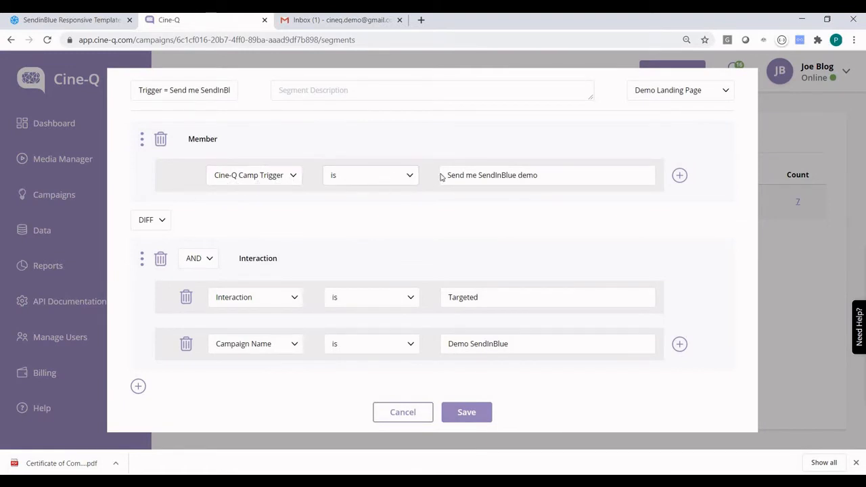
drag(454, 177, 445, 177)
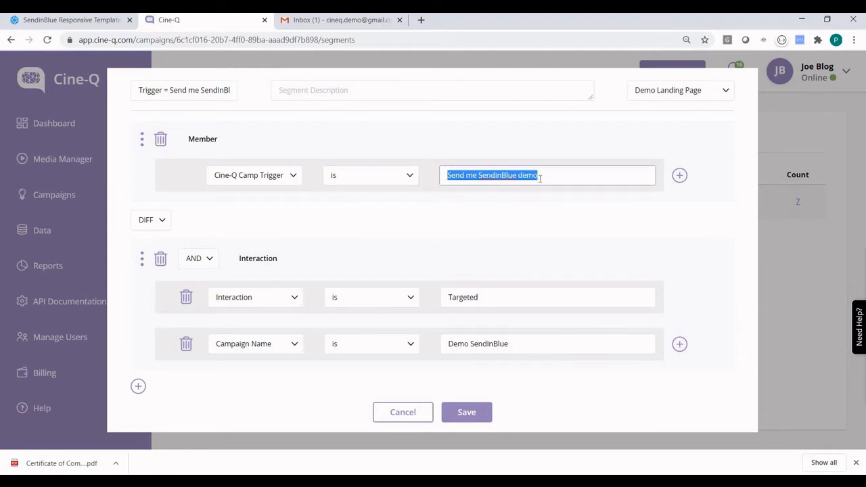
click(539, 178)
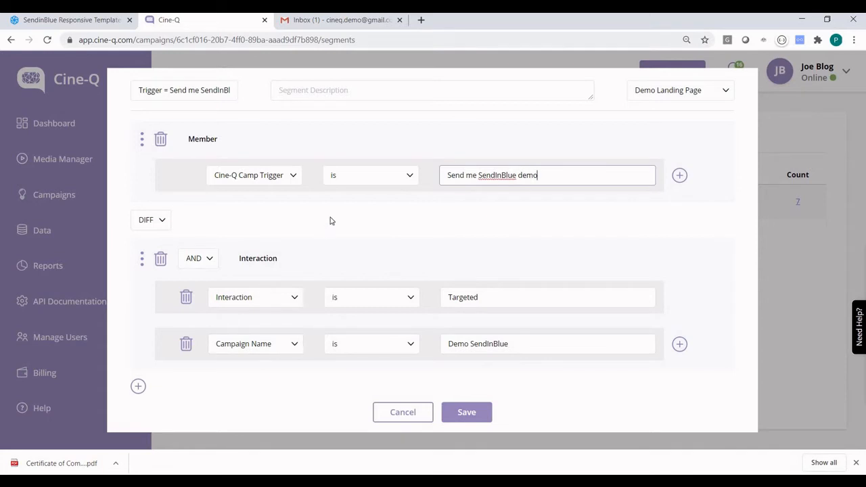
click(776, 124)
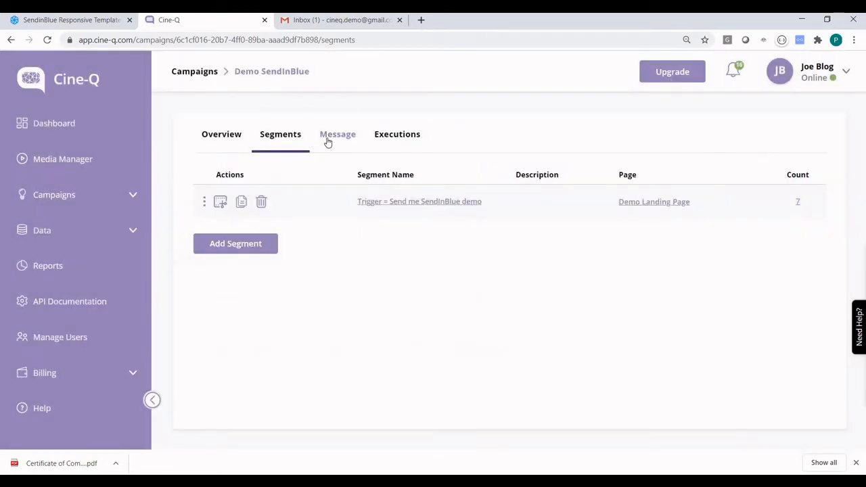
- Open the personalisation editor for the campaign message and move the video preview to about 6.3 seconds
click(327, 138)
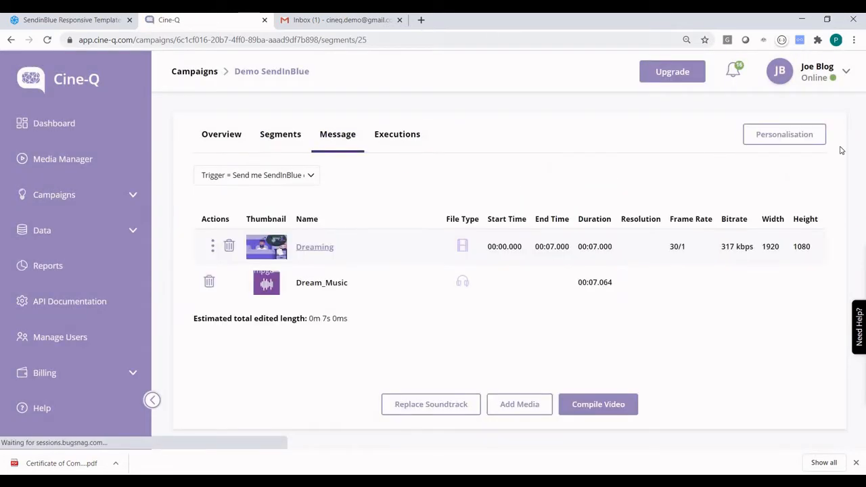
click(783, 138)
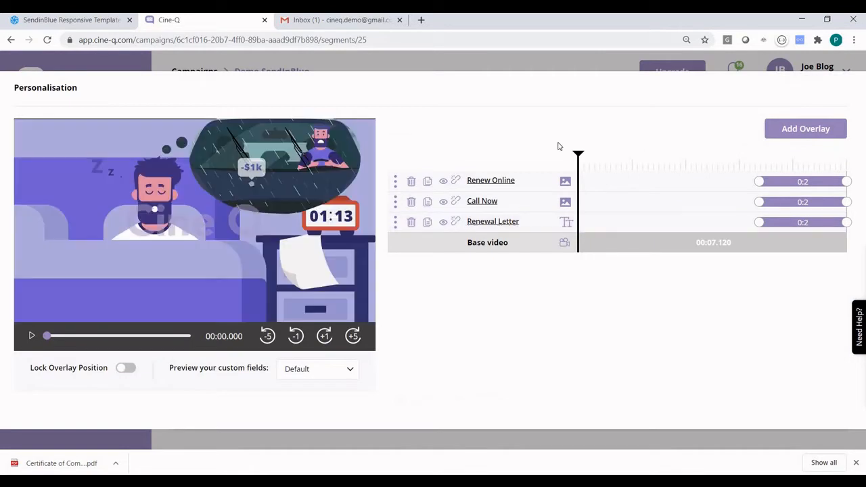
click(174, 335)
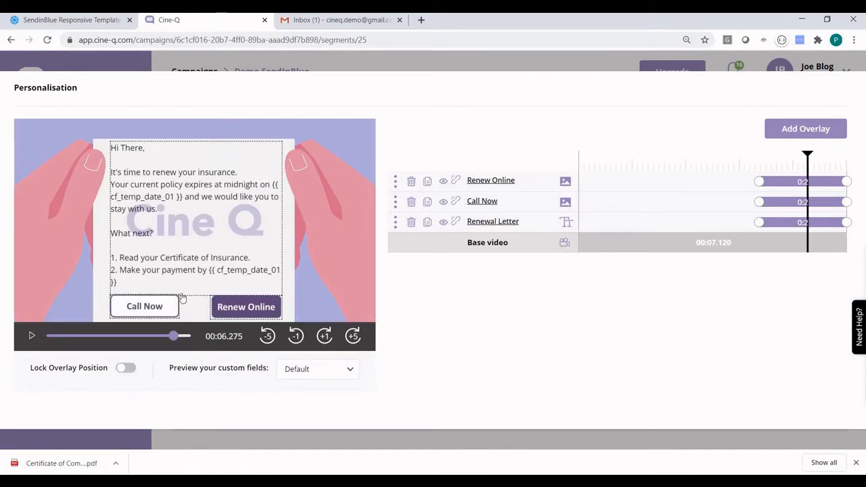
- Open the Renewal Letter text overlay and examine the first-name and expiry-date custom fields in its text
click(568, 225)
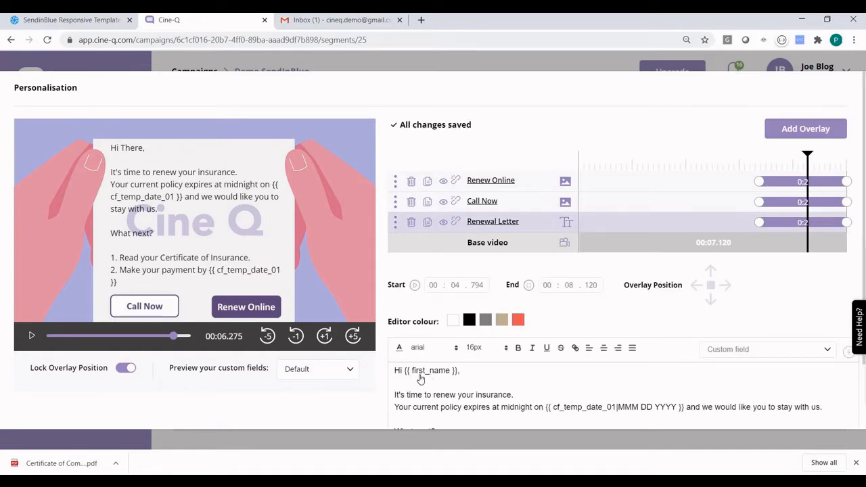
scroll(458, 377, down, 2)
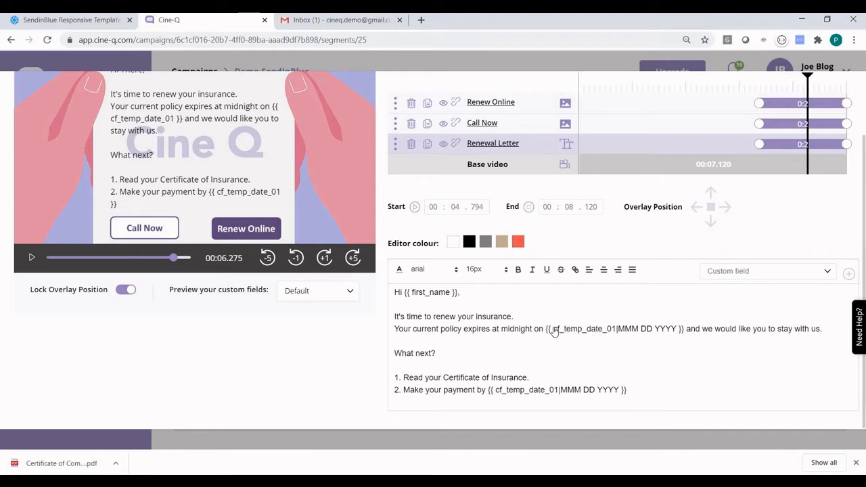
scroll(542, 324, up, 2)
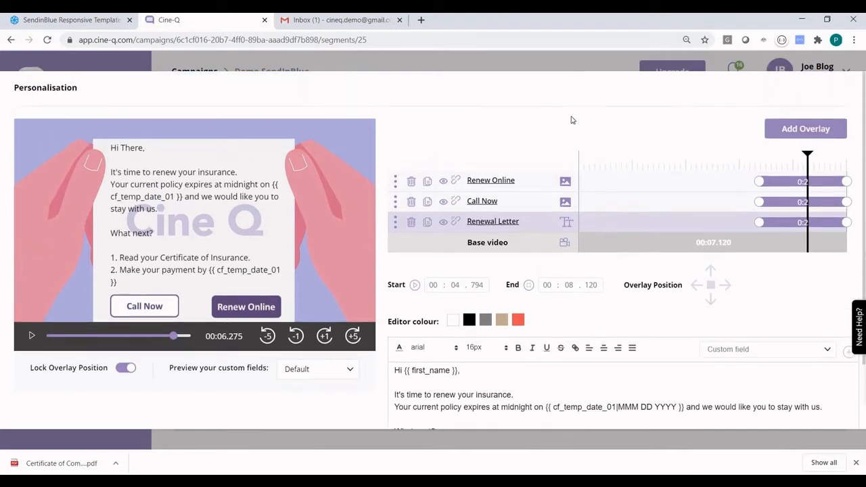
- Close the personalisation editor and start a new Trigger Based schedule for the campaign's executions
click(559, 68)
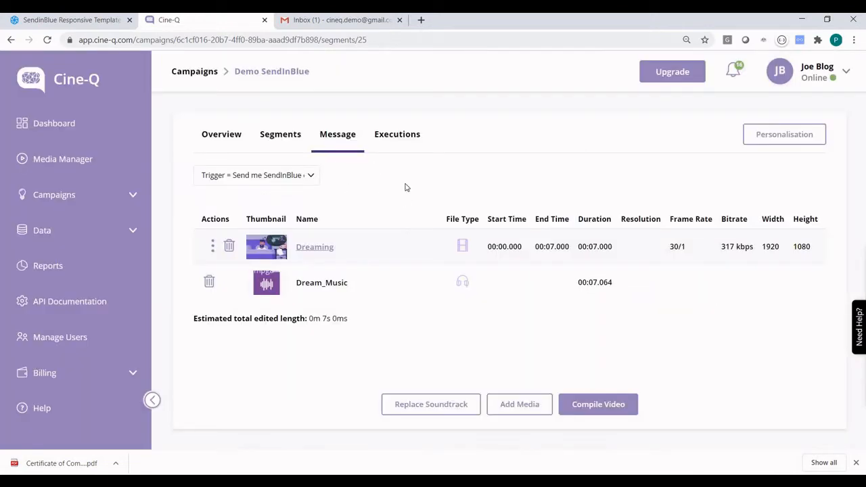
click(399, 135)
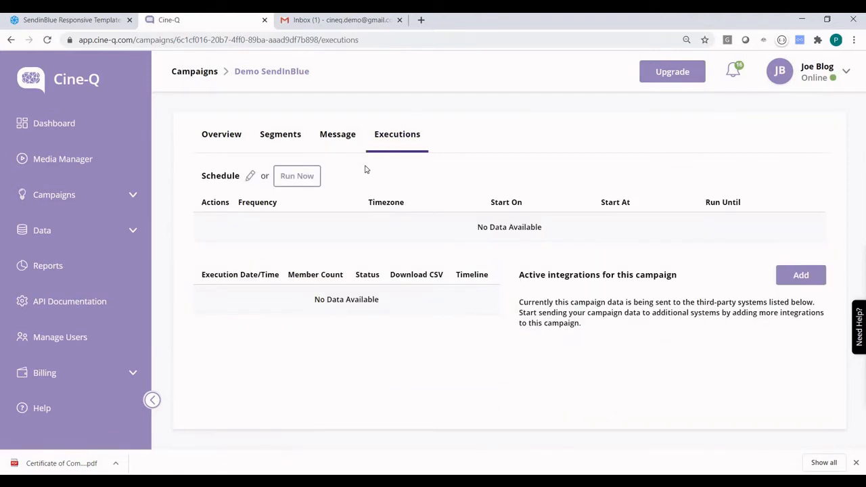
click(249, 176)
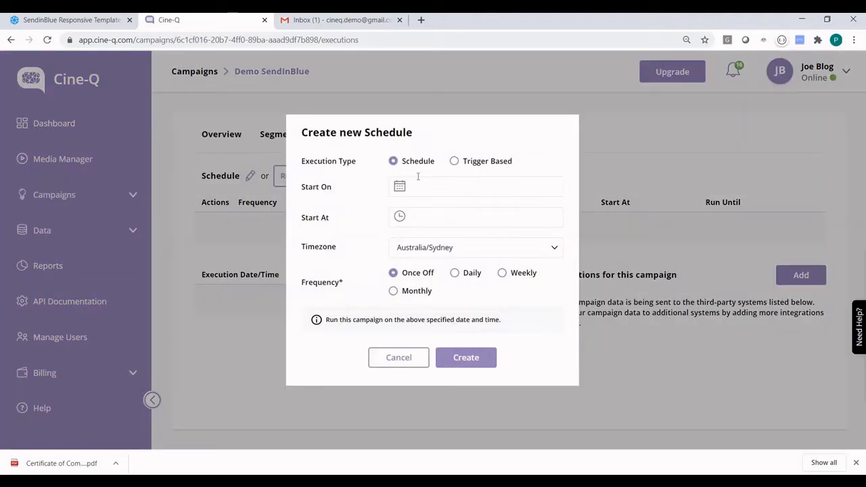
click(454, 161)
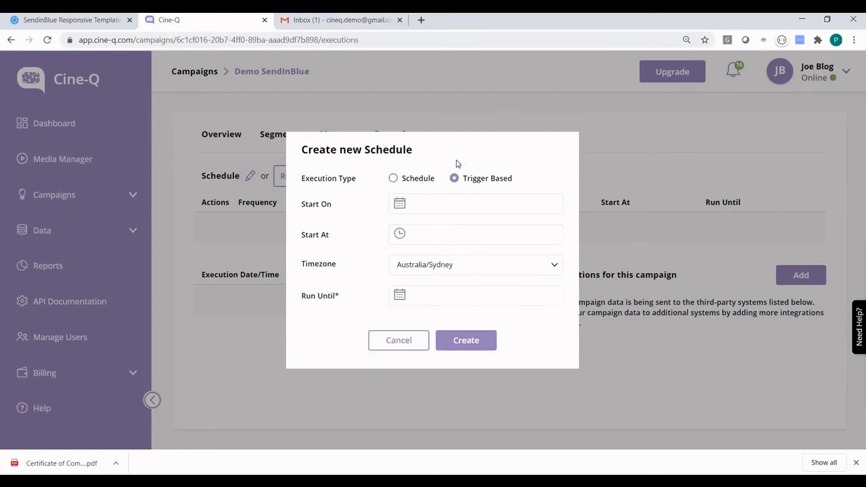
- Set the new schedule to start on 2020-08-01 at 00:00
click(453, 203)
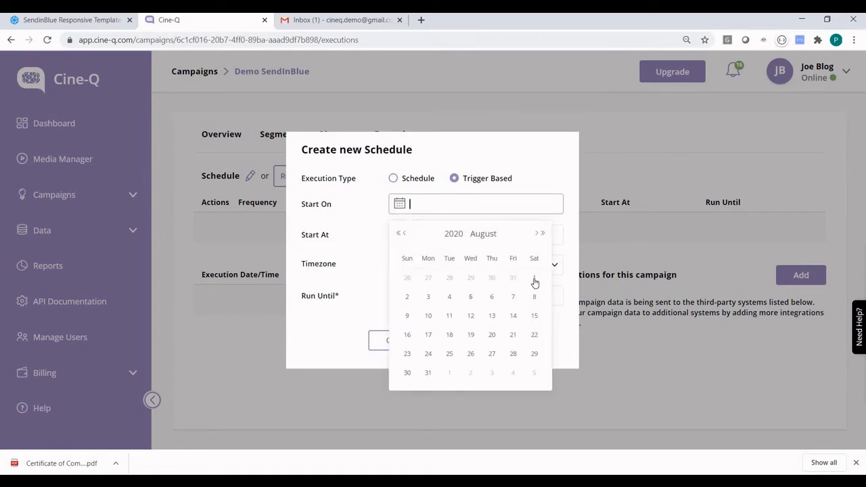
click(534, 280)
click(437, 237)
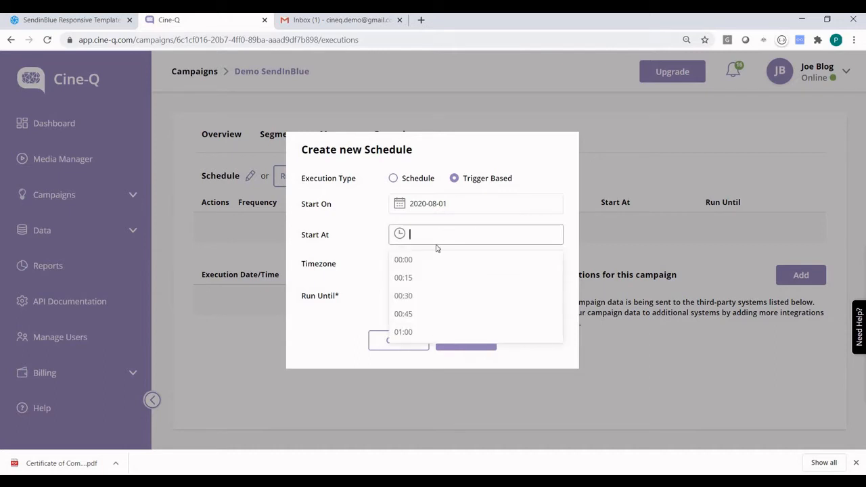
click(418, 260)
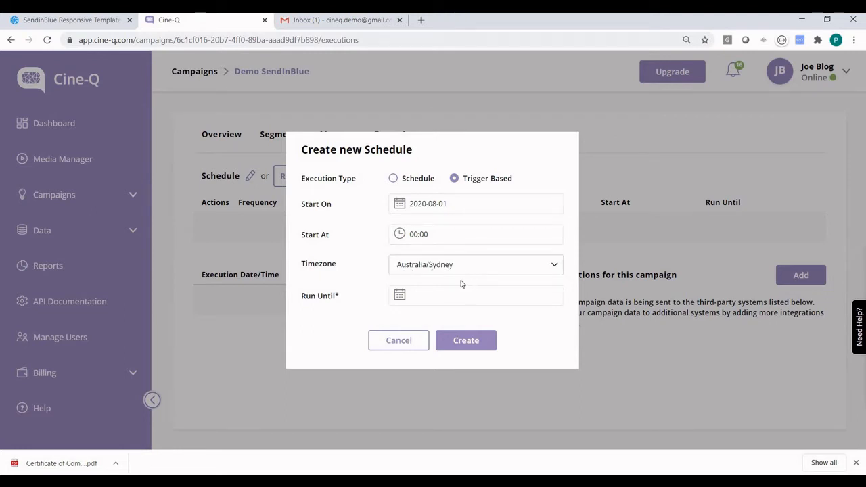
- Set the schedule's Run Until date to 2099-08-31 and create the schedule
click(445, 297)
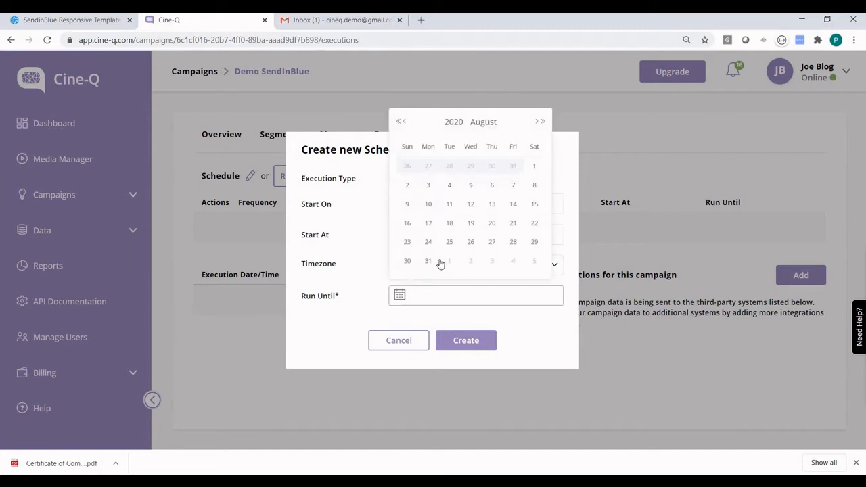
click(429, 262)
drag(425, 295, 418, 295)
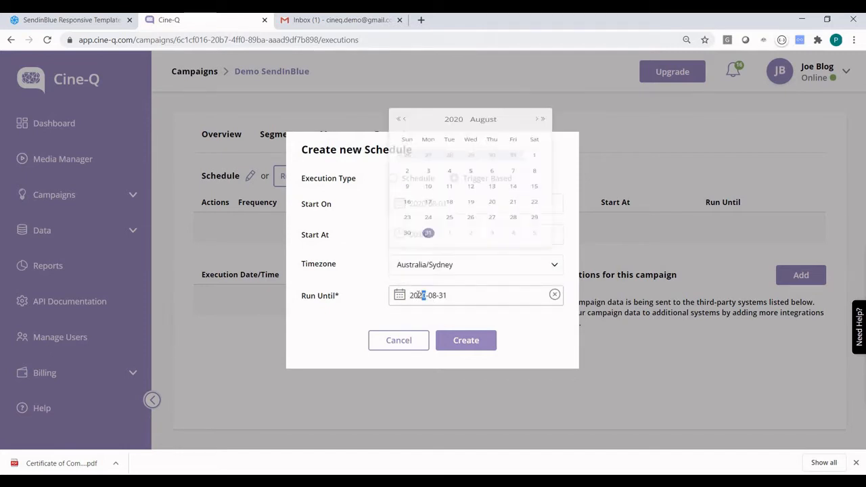
text(99)
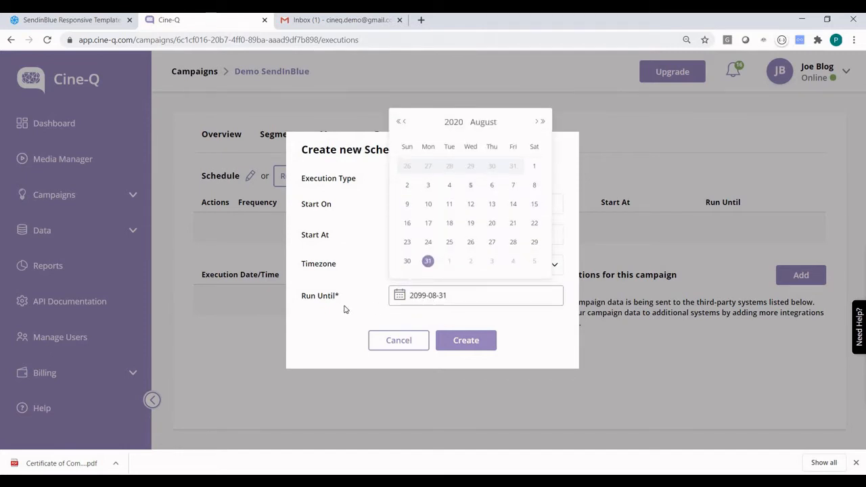
click(476, 309)
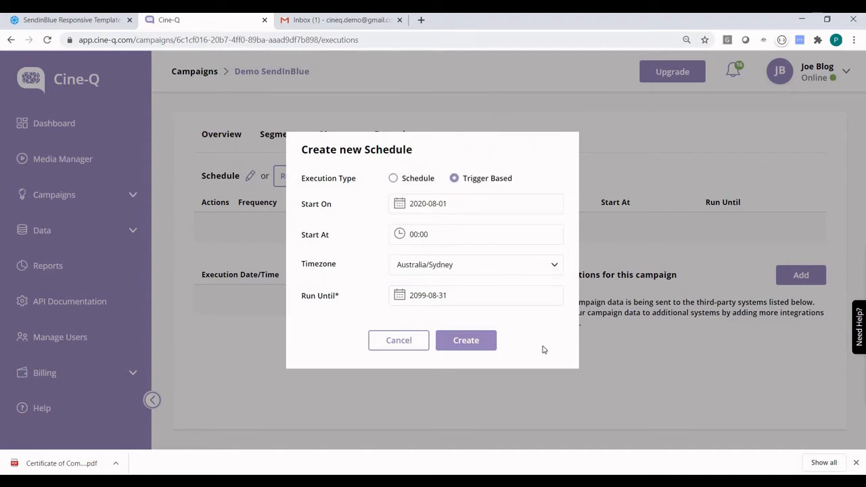
click(456, 342)
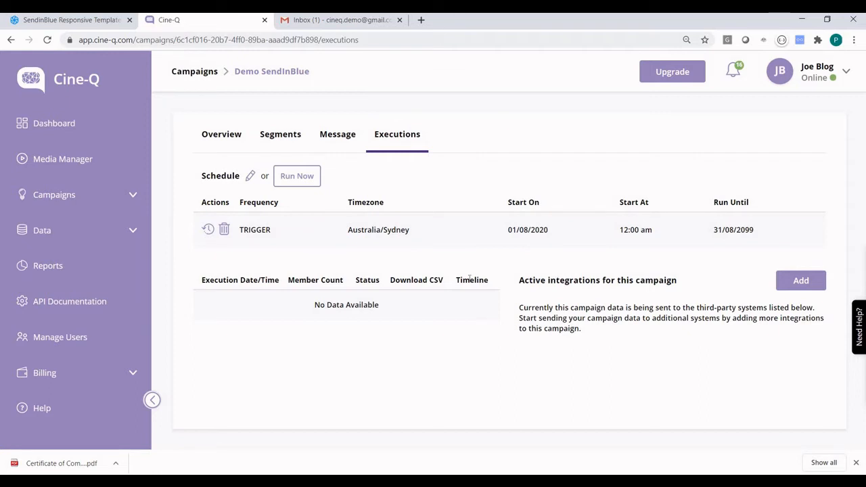
- Add a new Sendinblue integration to the account's third-party integrations
click(125, 234)
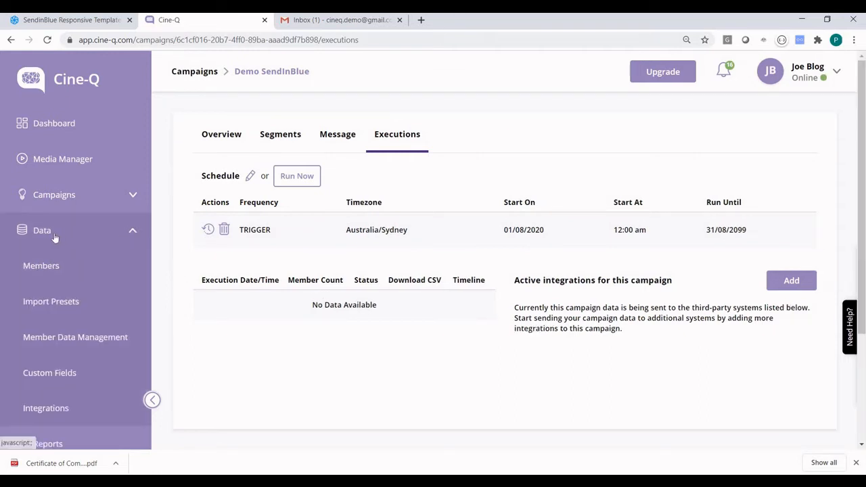
click(50, 414)
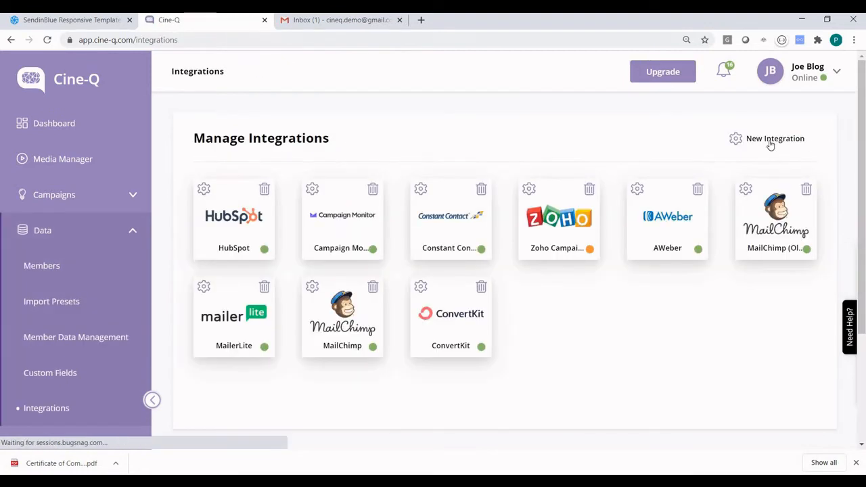
click(770, 139)
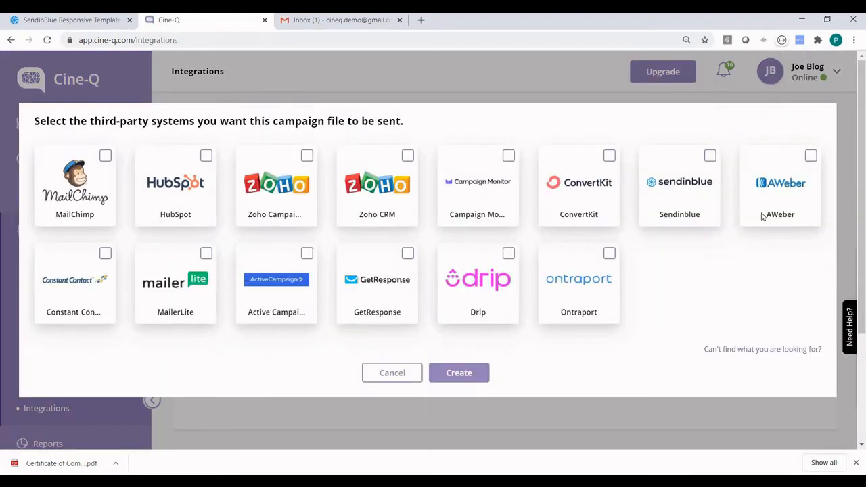
click(698, 177)
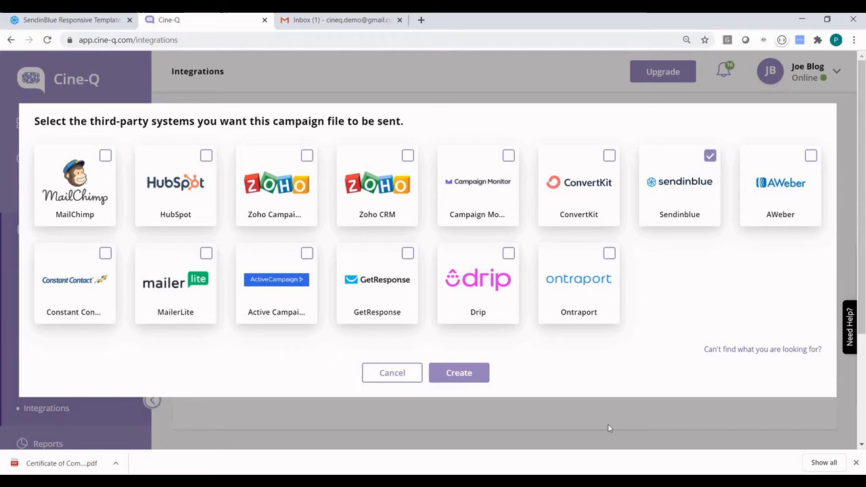
click(469, 376)
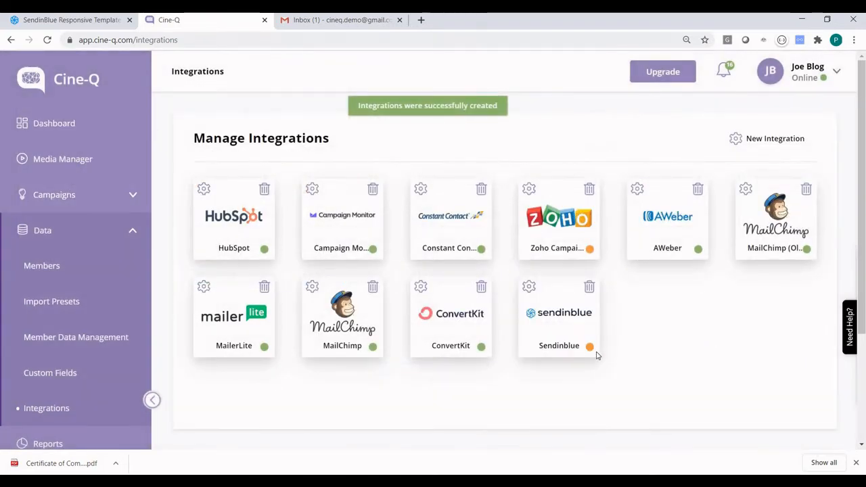
- Open the settings of the Sendinblue integration, and copy the v3 API key from the SMTP & API page in Sendinblue
mouse_move(597, 361)
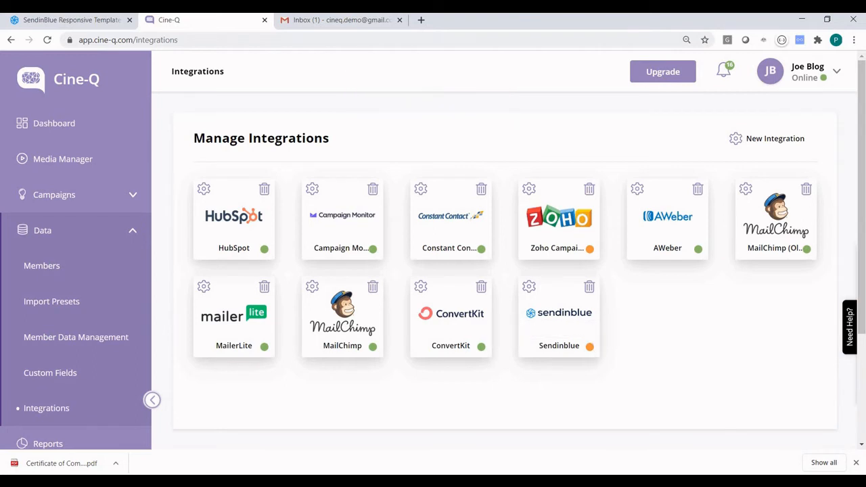
click(529, 287)
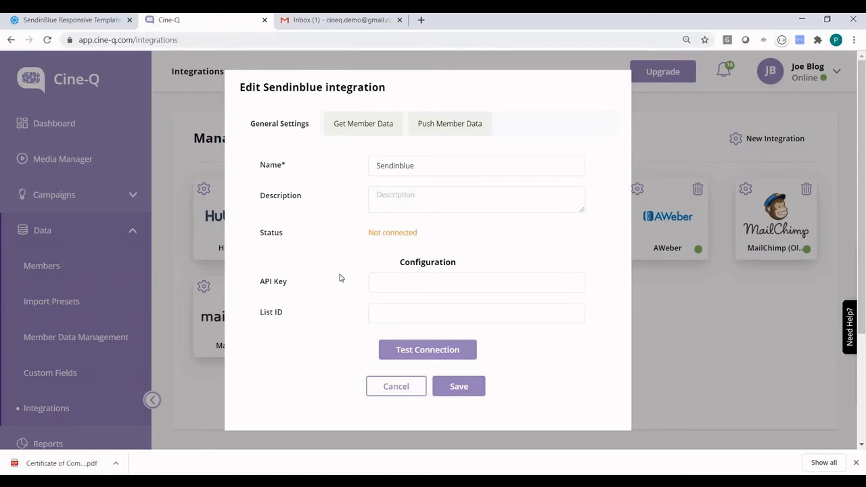
click(75, 21)
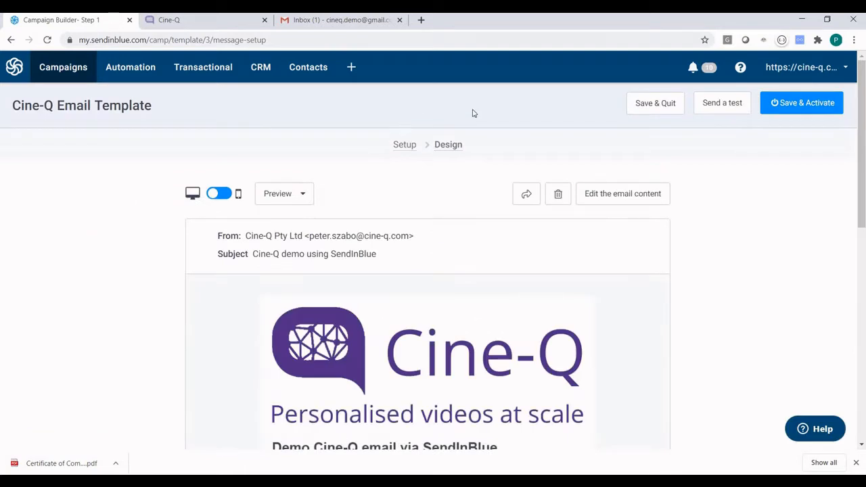
click(798, 67)
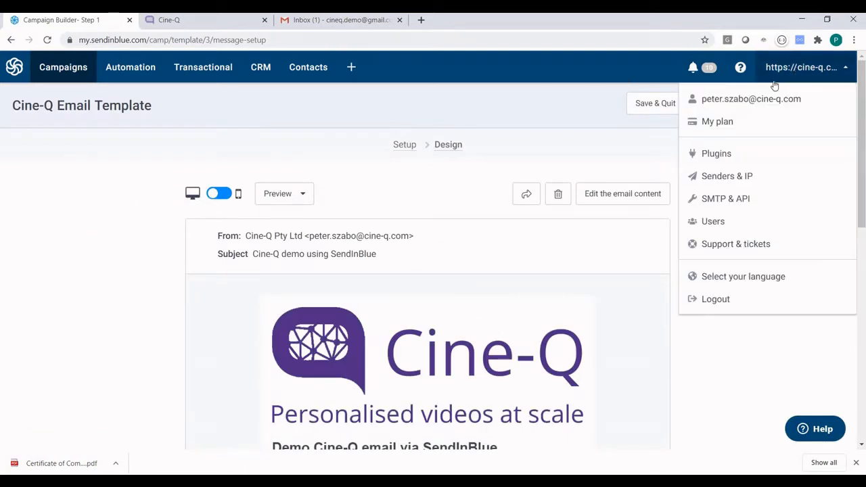
click(727, 199)
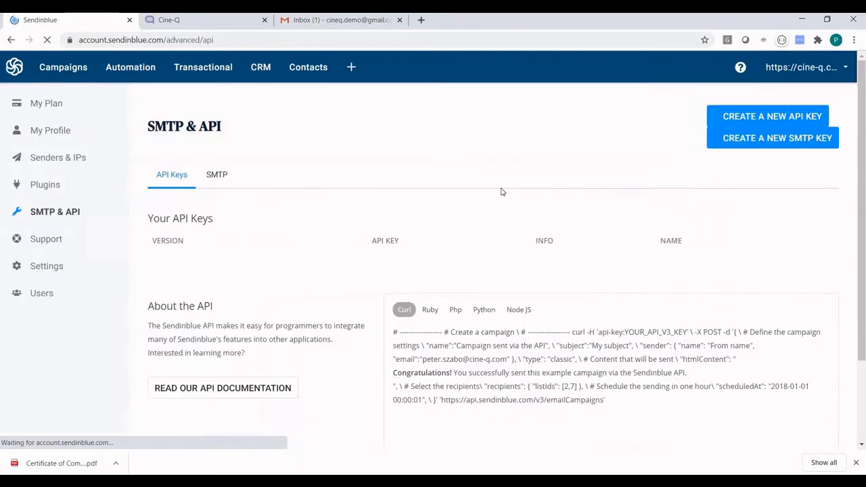
click(293, 244)
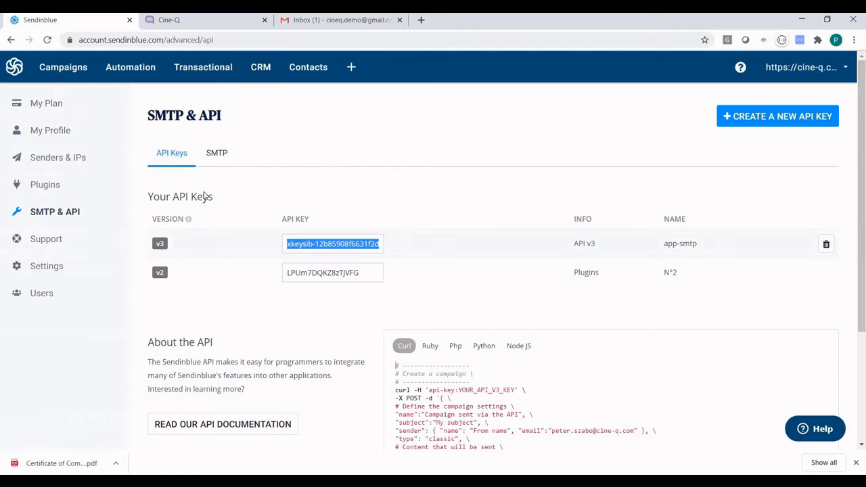
- Switch back to Cine-Q and paste the copied key as the Sendinblue integration's API key
click(202, 25)
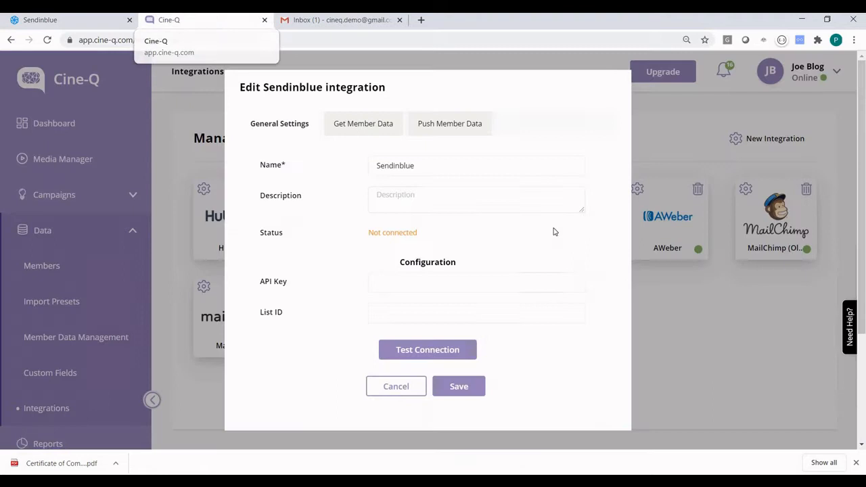
click(441, 280)
key(ctrl+v)
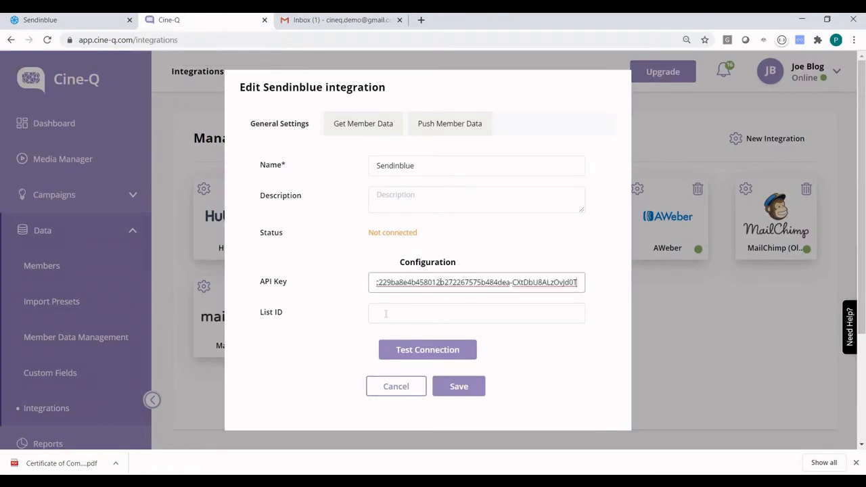
- Look up the identified_contacts list in Sendinblue, enter its List ID 4 in the Cine-Q integration, and save after testing the connection
click(385, 314)
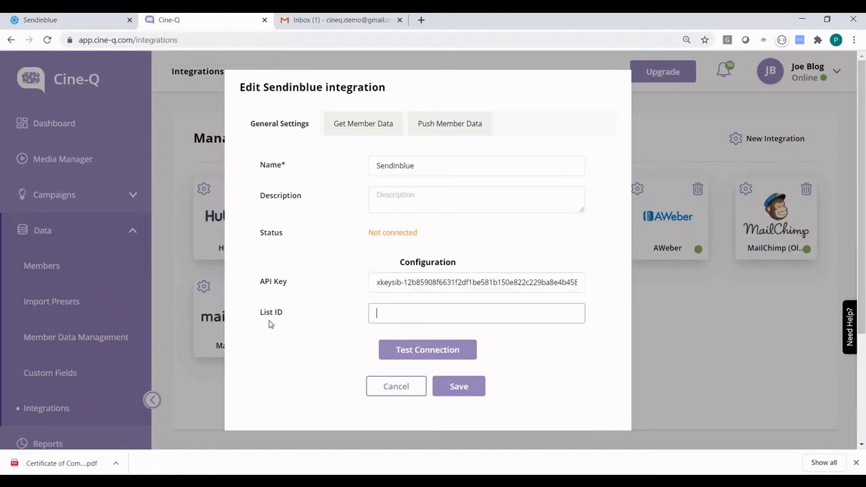
click(69, 21)
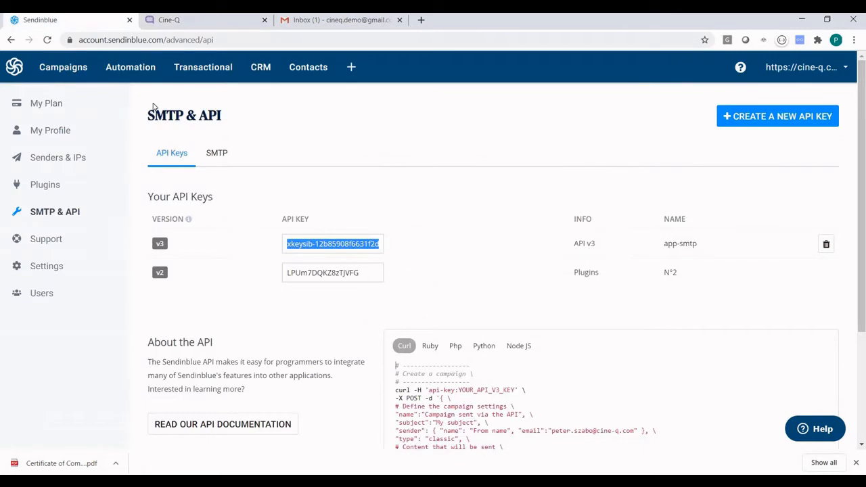
click(304, 70)
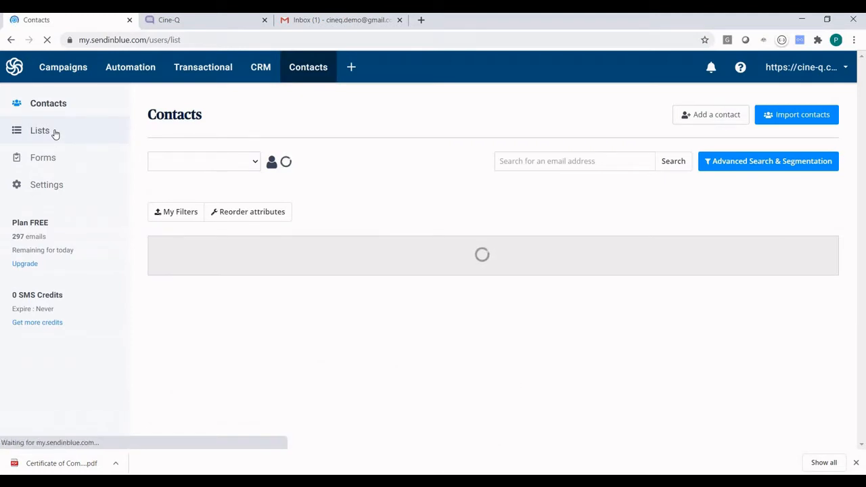
click(55, 133)
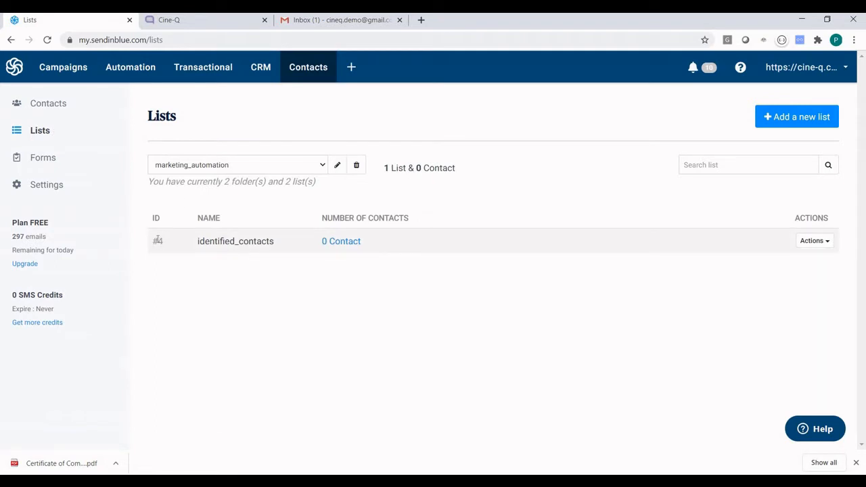
click(176, 20)
text(4)
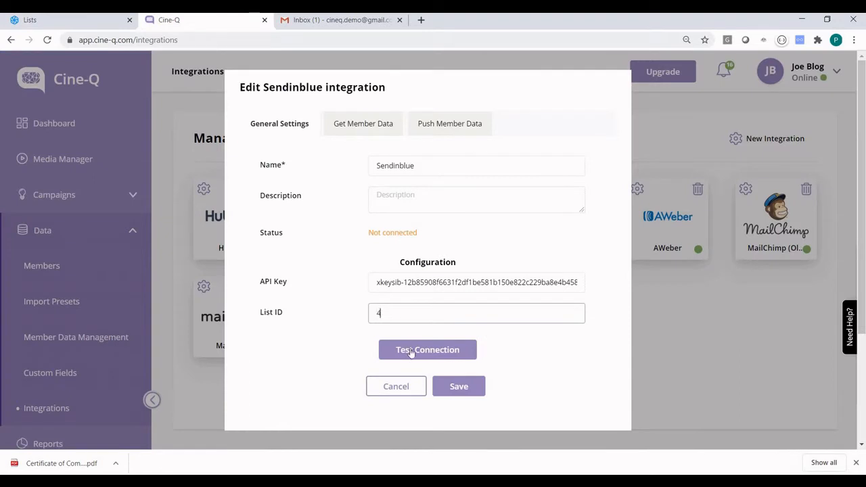
click(464, 356)
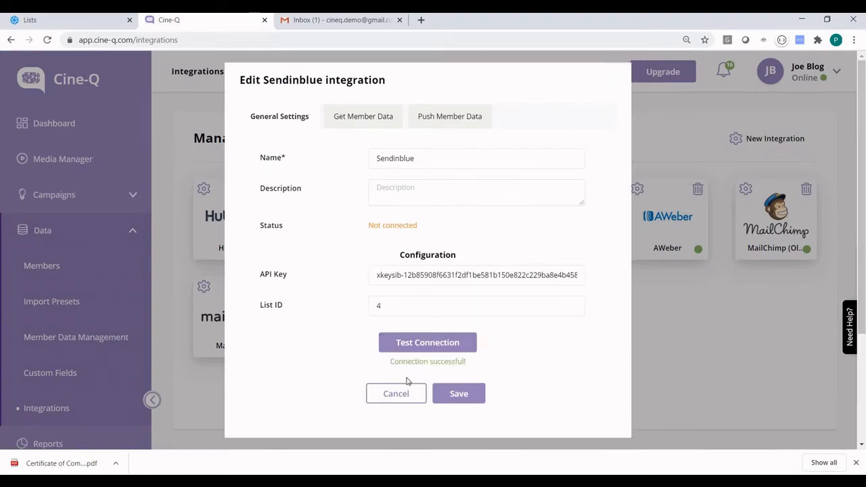
click(465, 397)
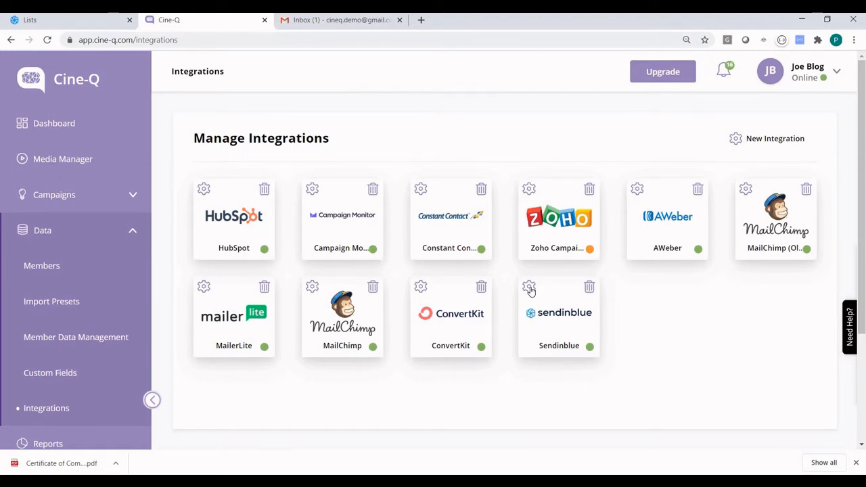
- Reopen the Sendinblue integration's settings, view the Get Member Data options and open the Push Member Data mapping
click(528, 287)
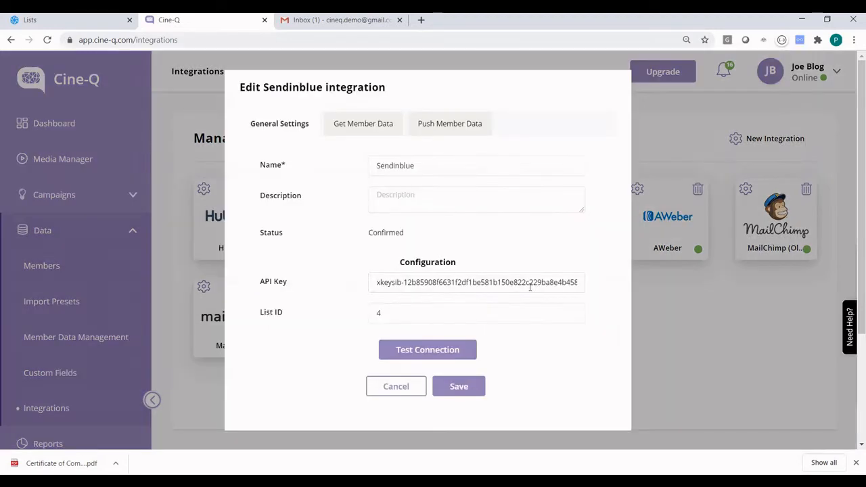
click(361, 125)
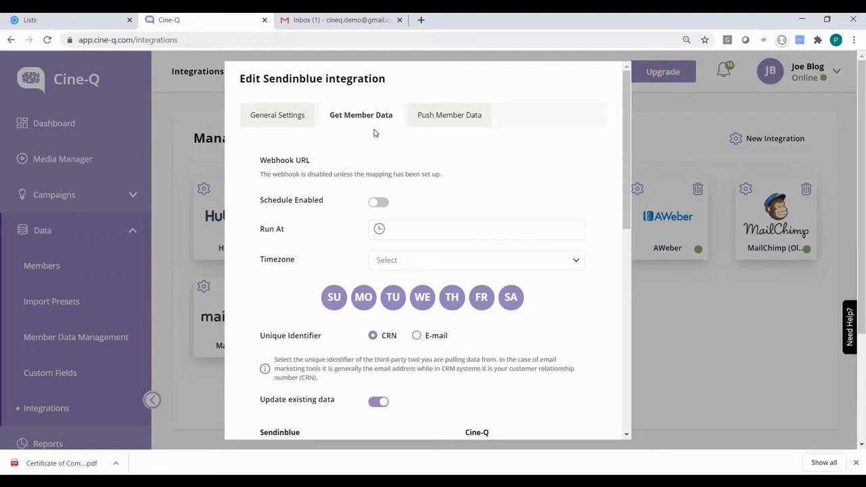
click(446, 123)
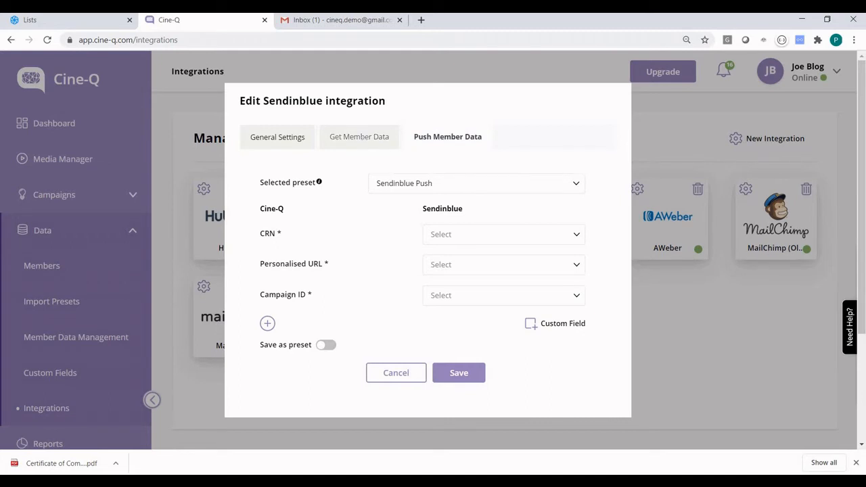
- In the Sendinblue integration's Get Member Data settings, enable the schedule to run at 00:00 in the Australia/Sydney timezone
click(363, 137)
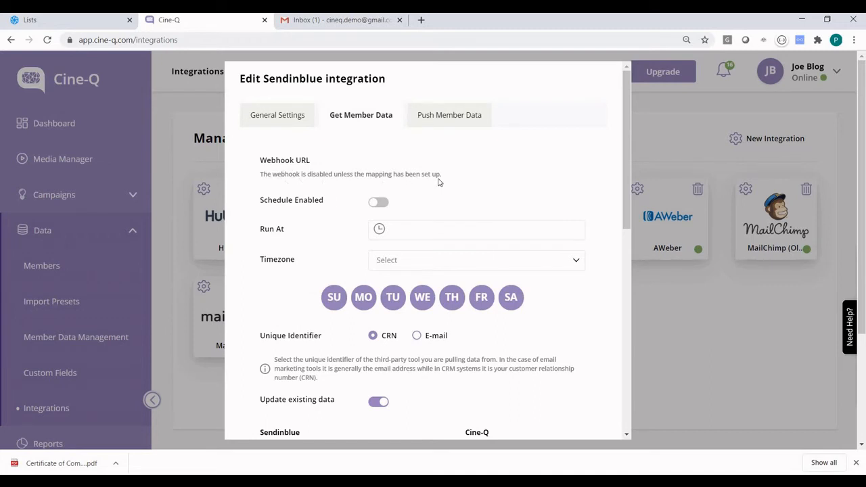
scroll(438, 178, down, 1)
scroll(438, 179, down, 1)
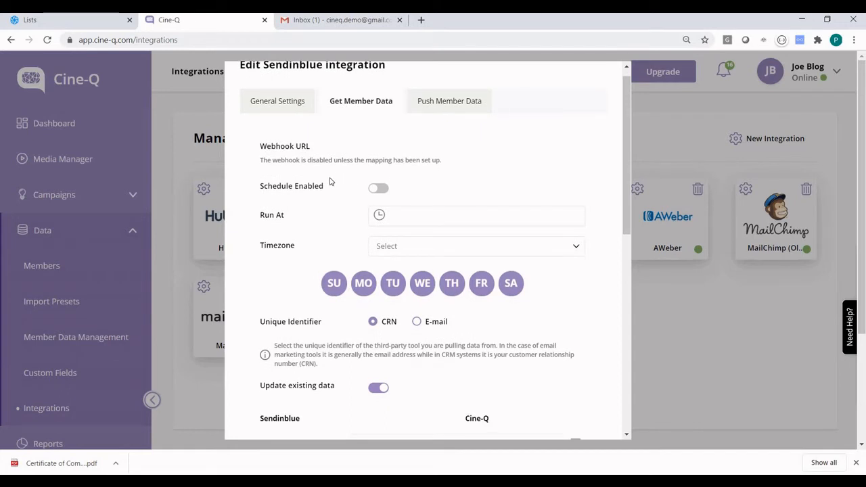
scroll(331, 181, down, 2)
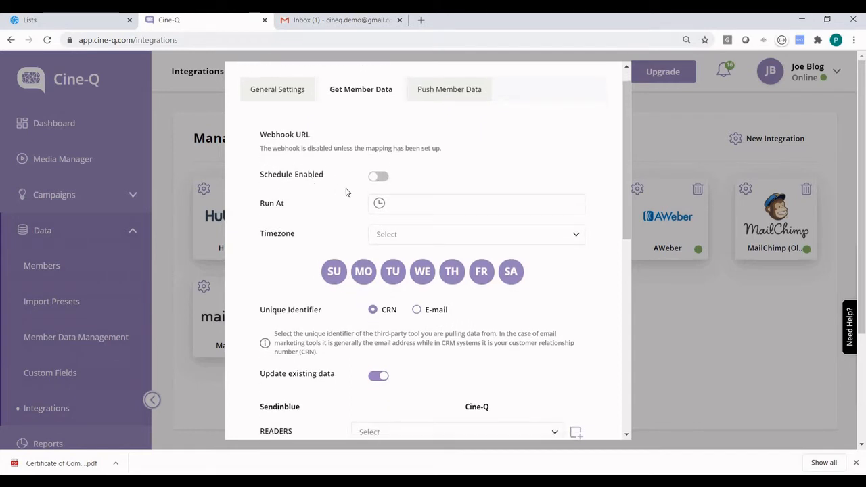
click(378, 176)
scroll(326, 171, down, 1)
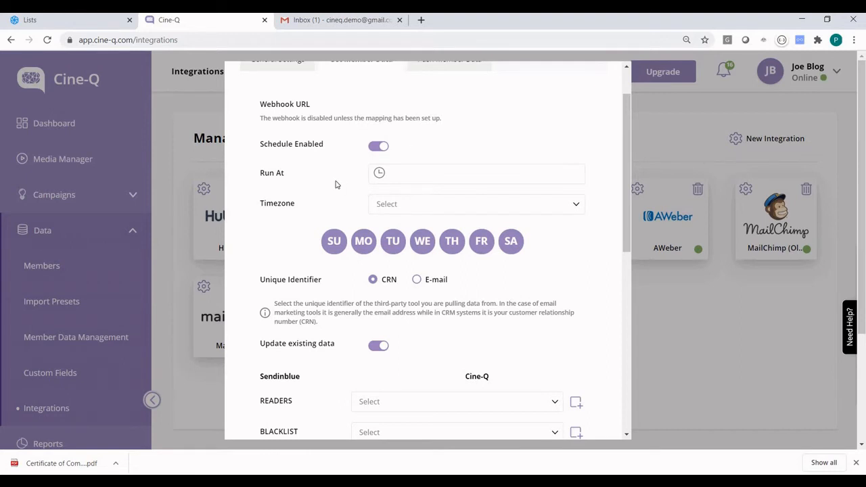
click(405, 171)
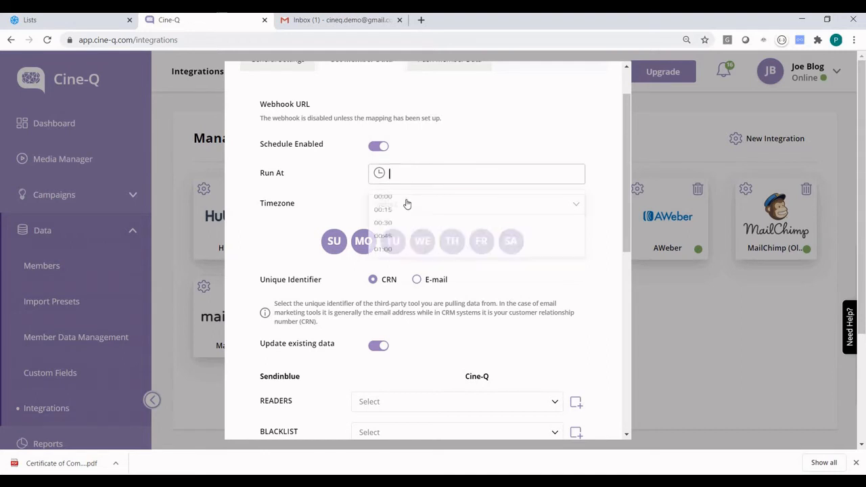
click(392, 204)
click(393, 206)
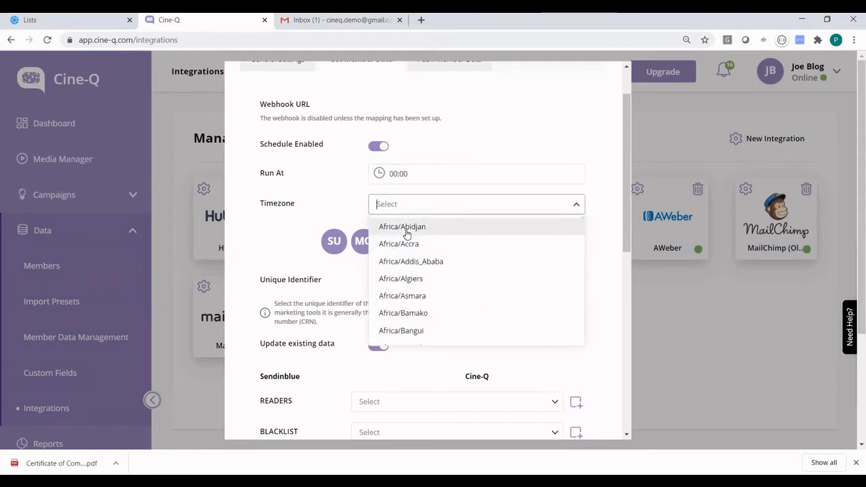
text(sy)
click(388, 244)
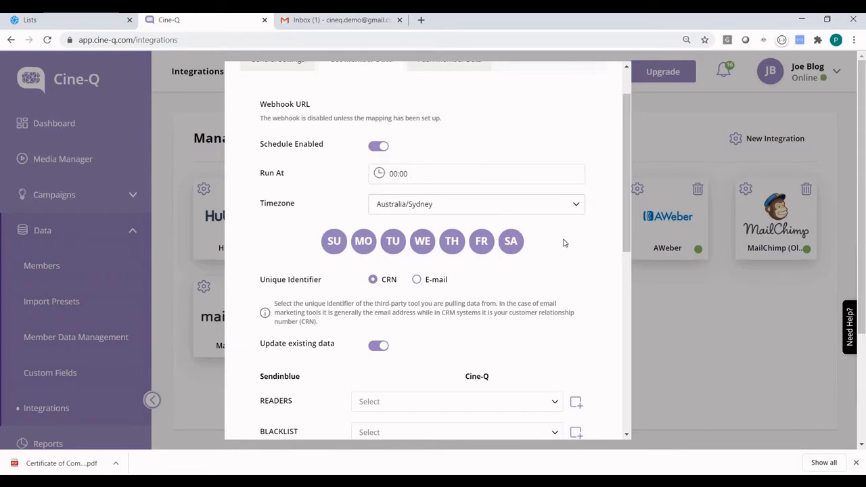
- Set E-mail as the unique identifier for the member data pulled from Sendinblue
scroll(565, 242, down, 1)
scroll(565, 244, down, 1)
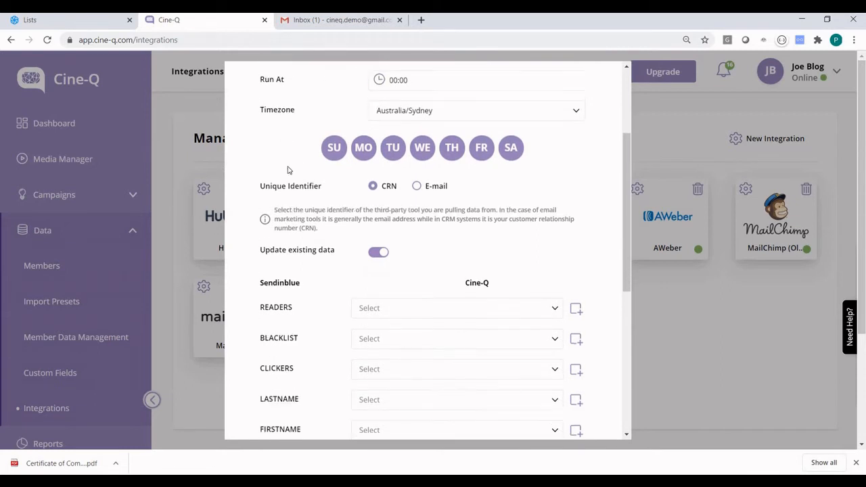
click(418, 188)
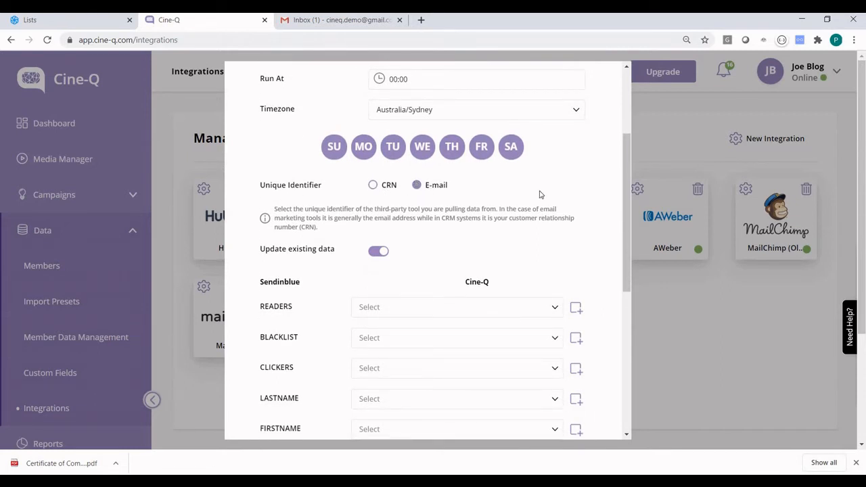
- Map the Sendinblue fields LASTNAME to Last Name and FIRSTNAME to First Name in Cine-Q
scroll(466, 195, down, 1)
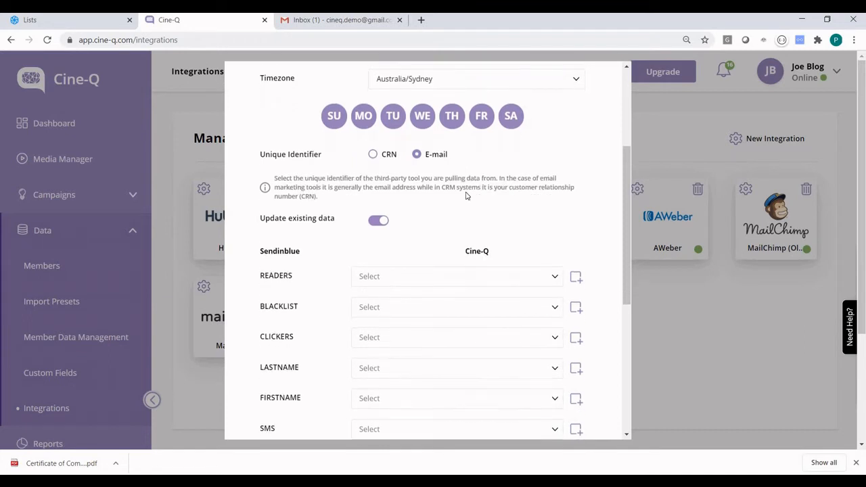
scroll(465, 196, down, 1)
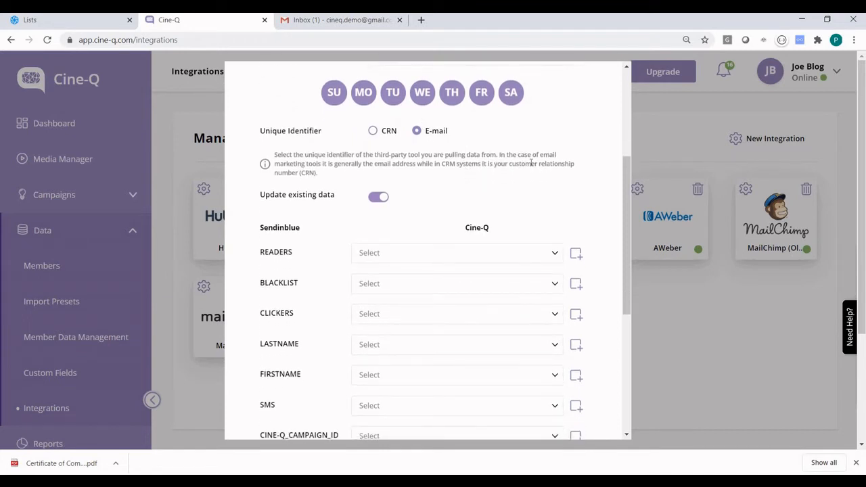
scroll(531, 163, down, 2)
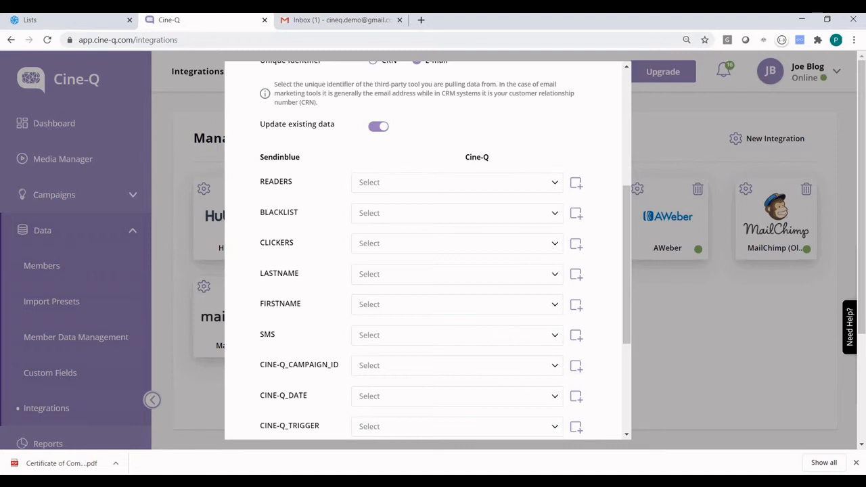
scroll(309, 174, down, 1)
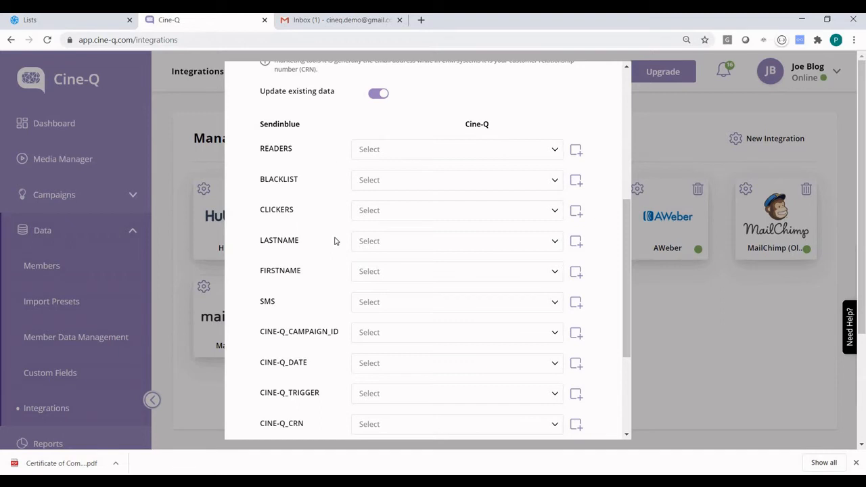
scroll(334, 241, down, 1)
click(391, 237)
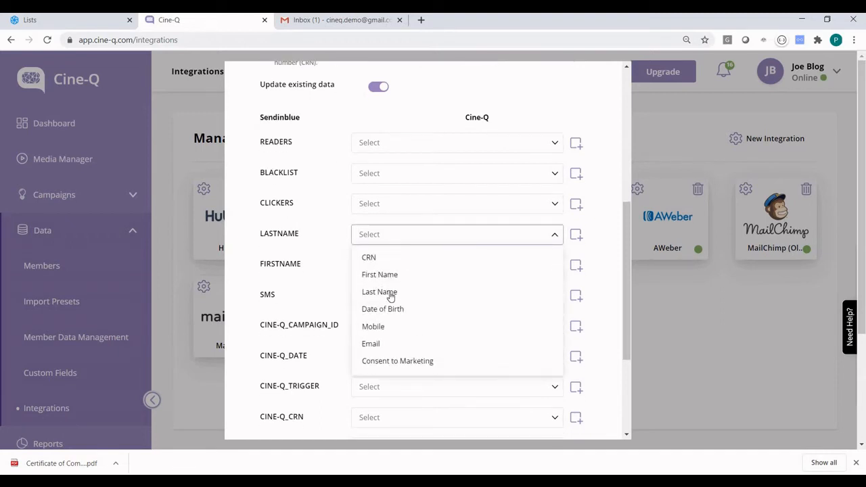
click(386, 293)
click(366, 271)
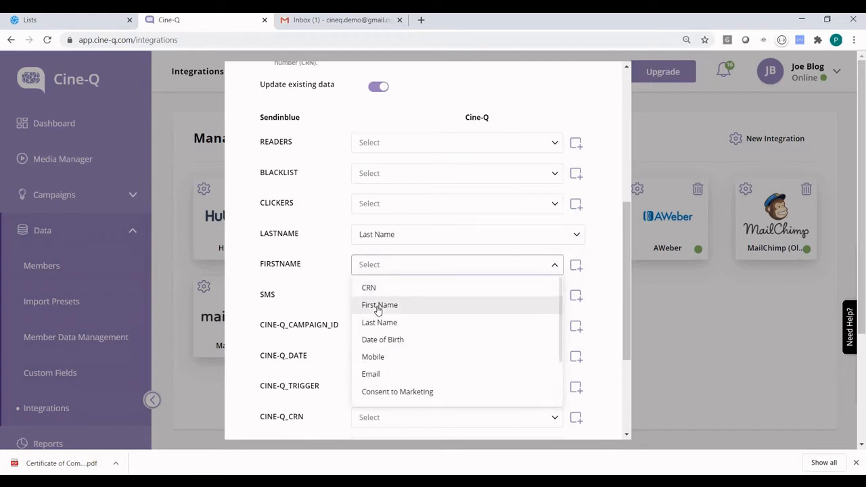
click(373, 305)
- Map CINE-Q_DATE to Temp Date 01 and CINE-Q_TRIGGER to Cine-Q Camp Trigger
scroll(309, 322, down, 3)
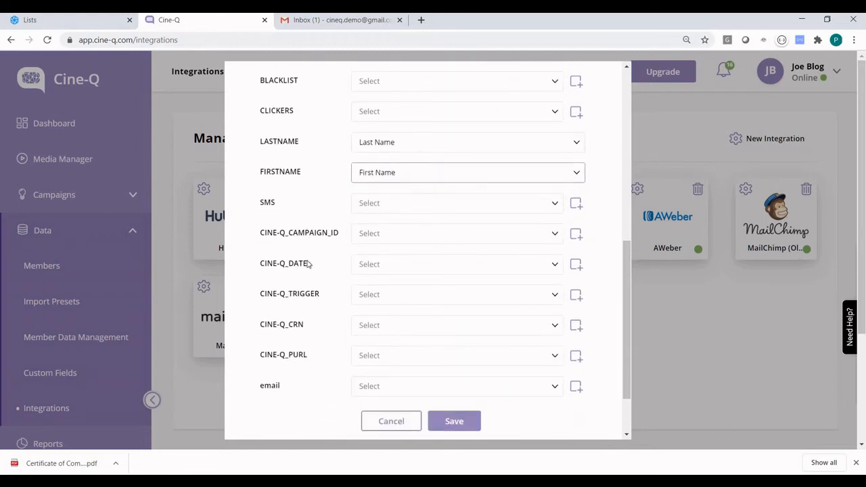
click(362, 266)
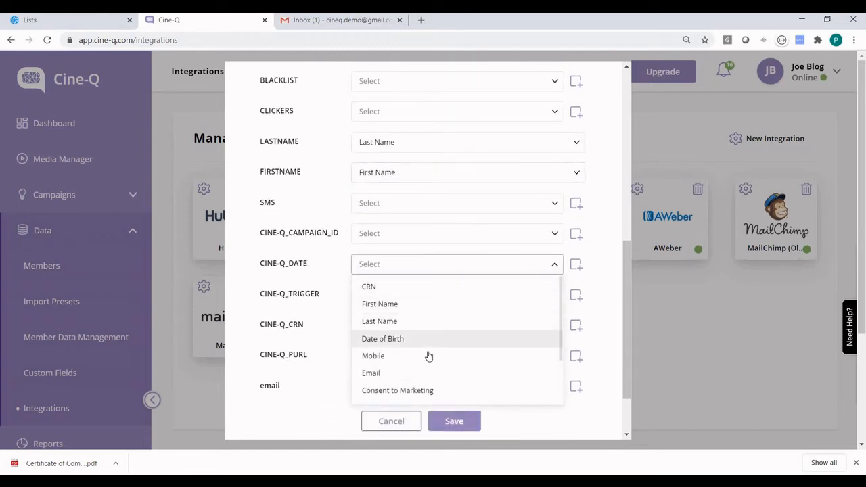
scroll(427, 355, down, 2)
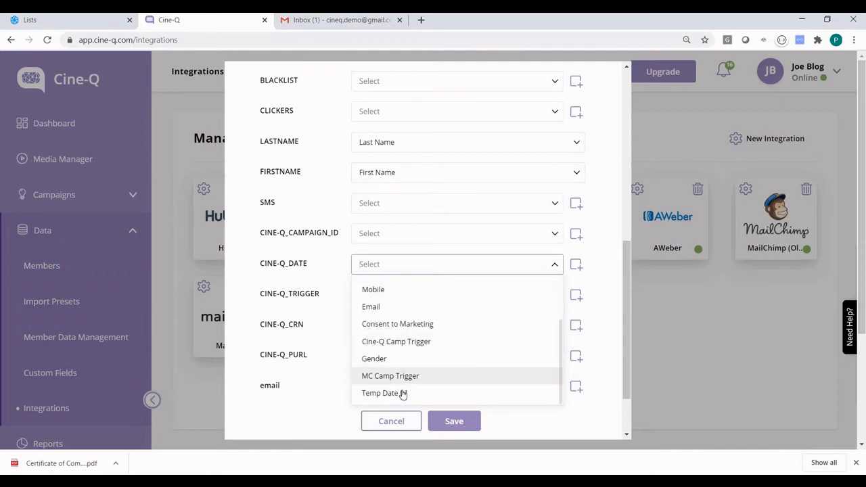
click(403, 395)
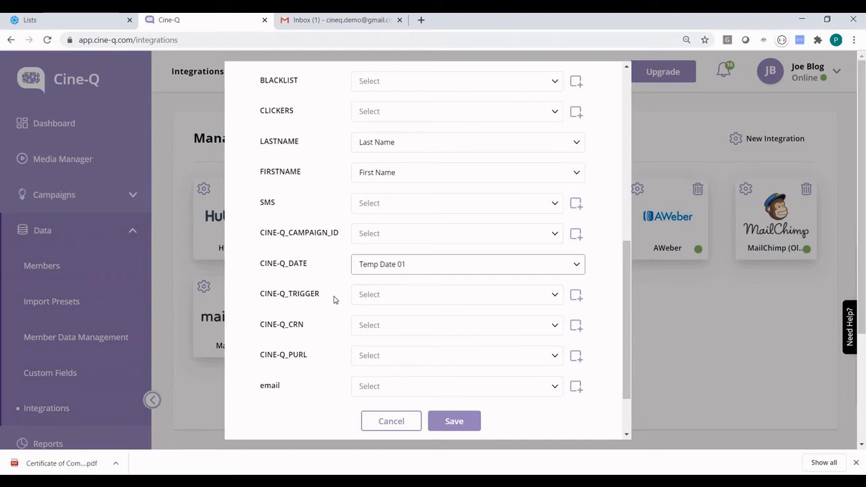
click(393, 296)
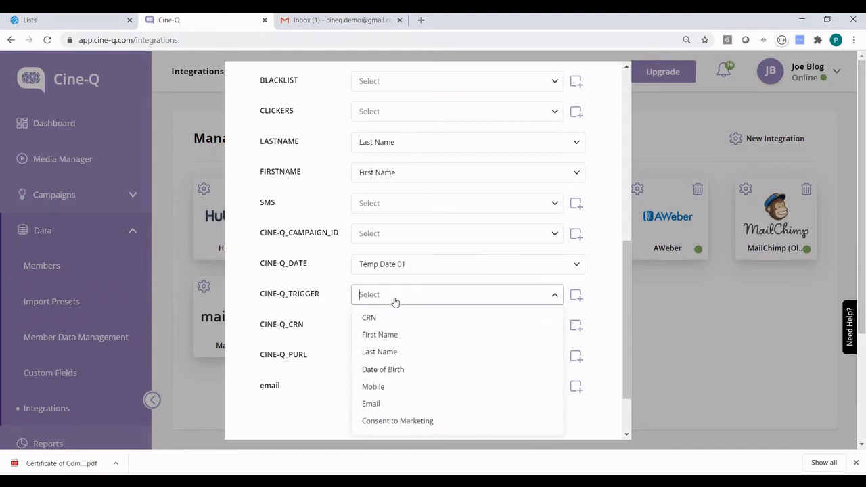
scroll(409, 378, down, 2)
click(399, 374)
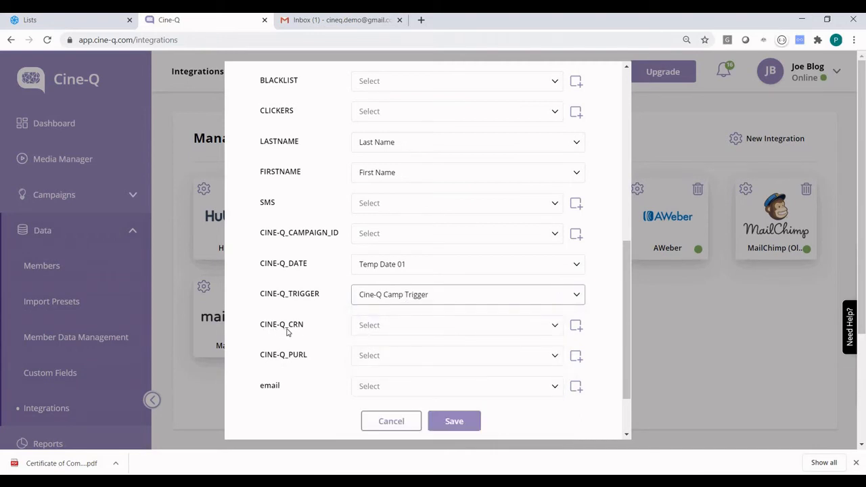
- Map CINE-Q_CRN to CRN and the Sendinblue email field to Email
click(391, 327)
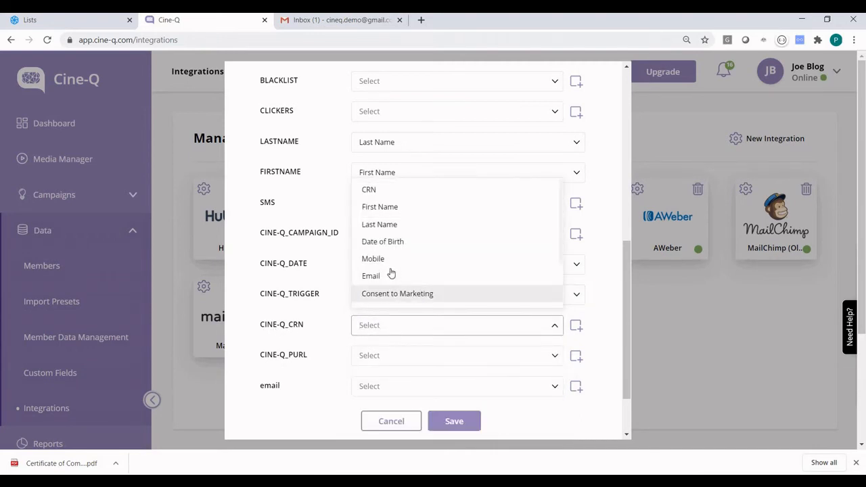
click(380, 191)
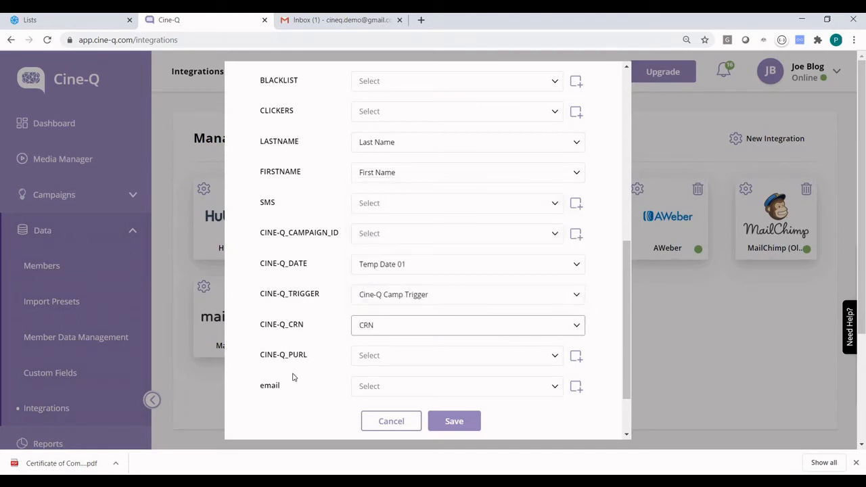
scroll(325, 369, down, 1)
click(392, 354)
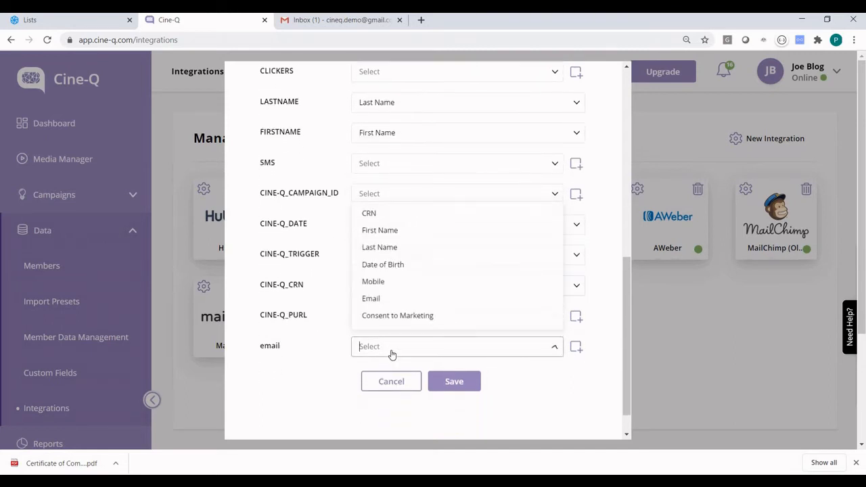
click(399, 305)
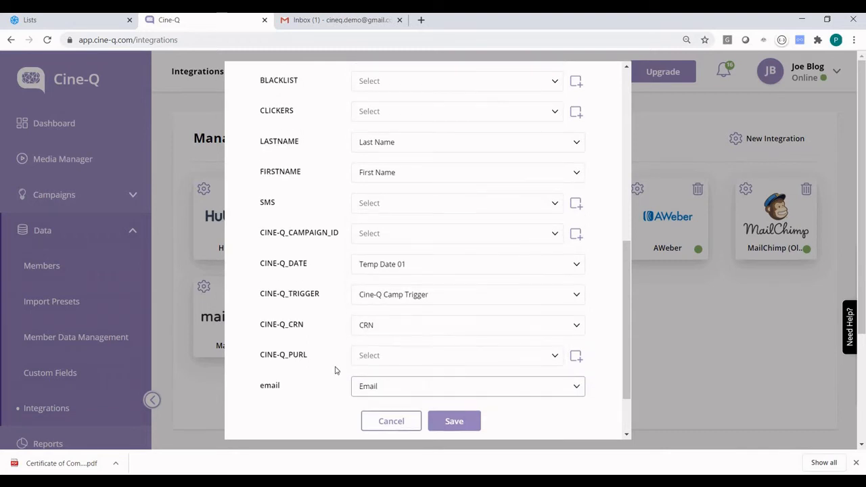
- Review the Get Member Data mapping, and in the Push Member Data mapping assign CRN to the Sendinblue field CINE-Q_CRN
scroll(335, 370, down, 2)
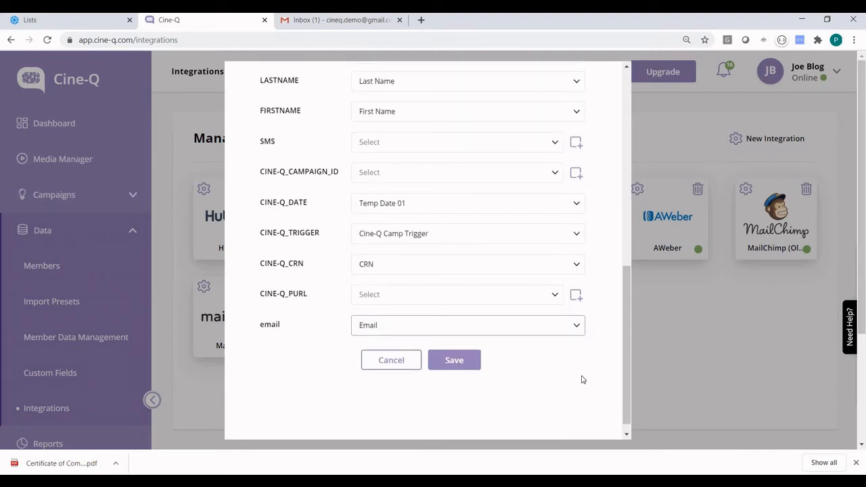
scroll(583, 379, up, 2)
scroll(582, 377, down, 1)
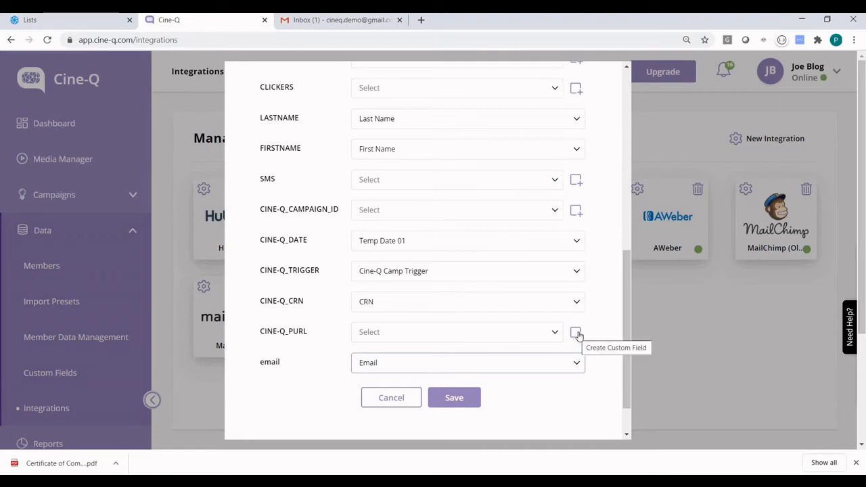
scroll(471, 180, up, 10)
scroll(471, 179, up, 1)
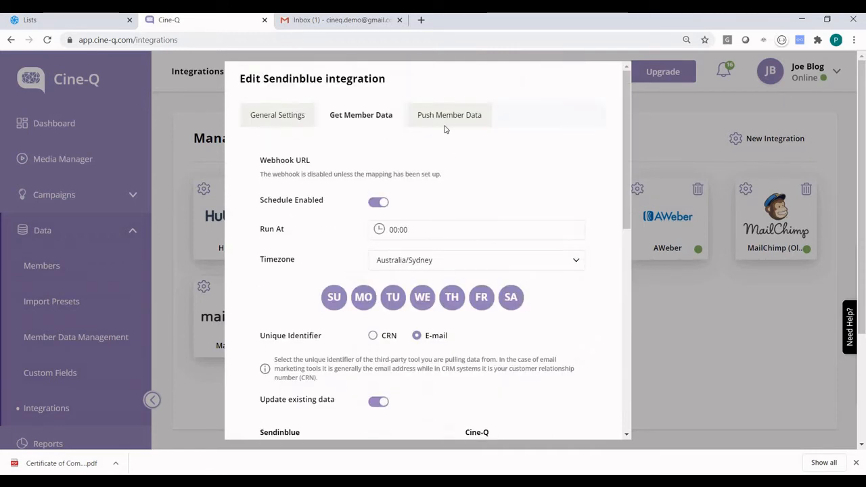
click(438, 123)
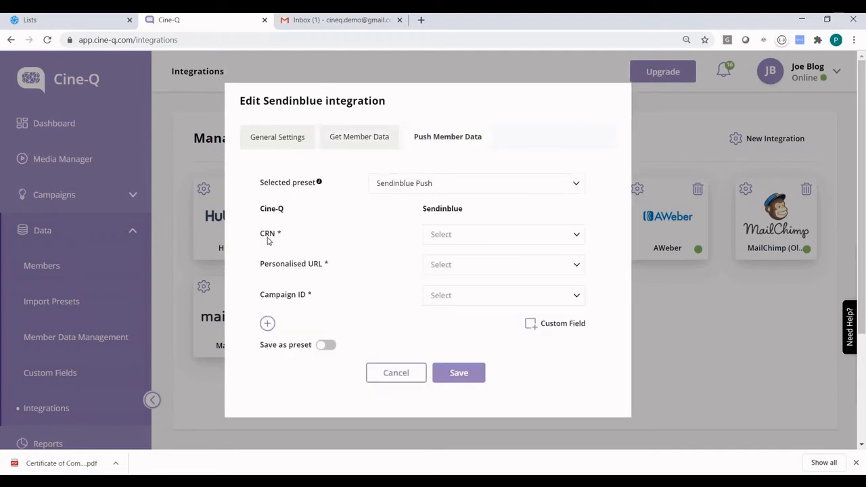
click(541, 235)
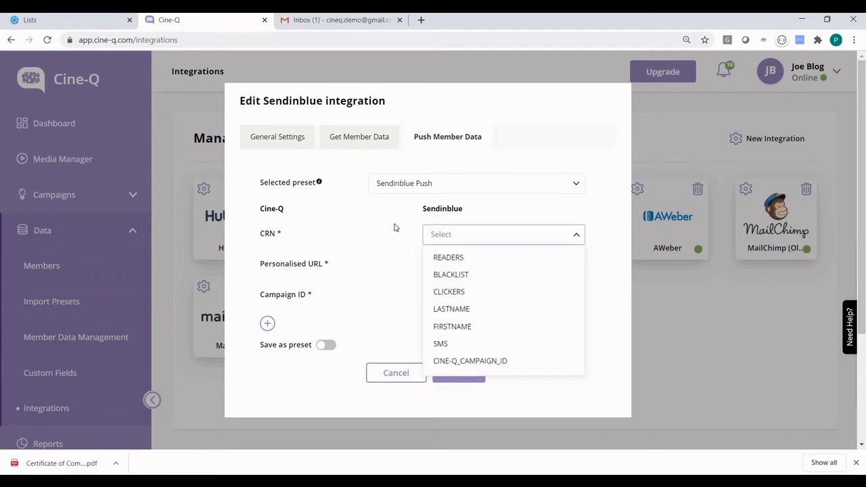
click(347, 227)
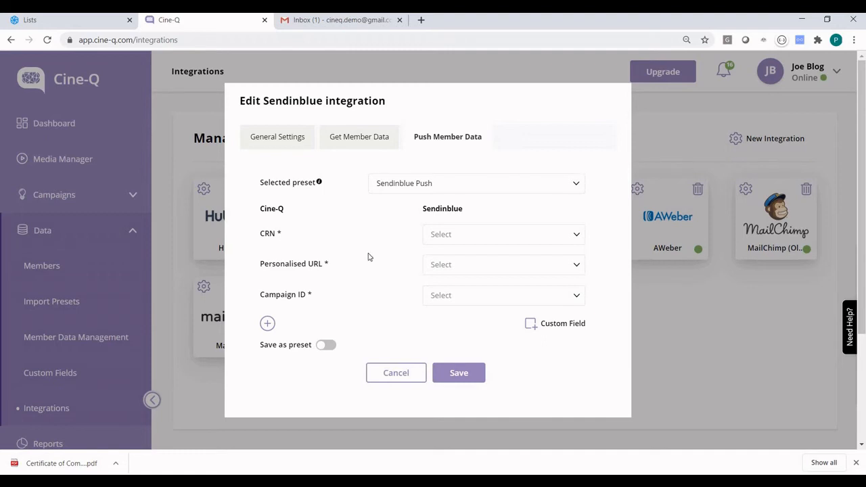
click(456, 235)
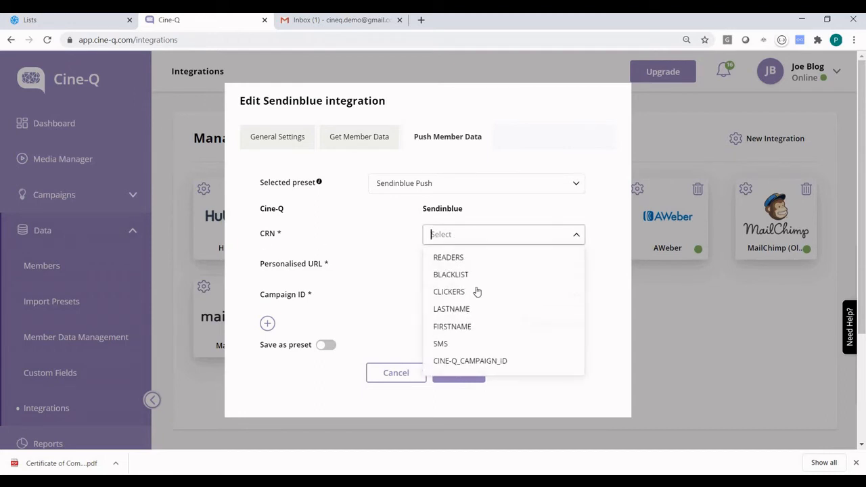
scroll(477, 292, down, 3)
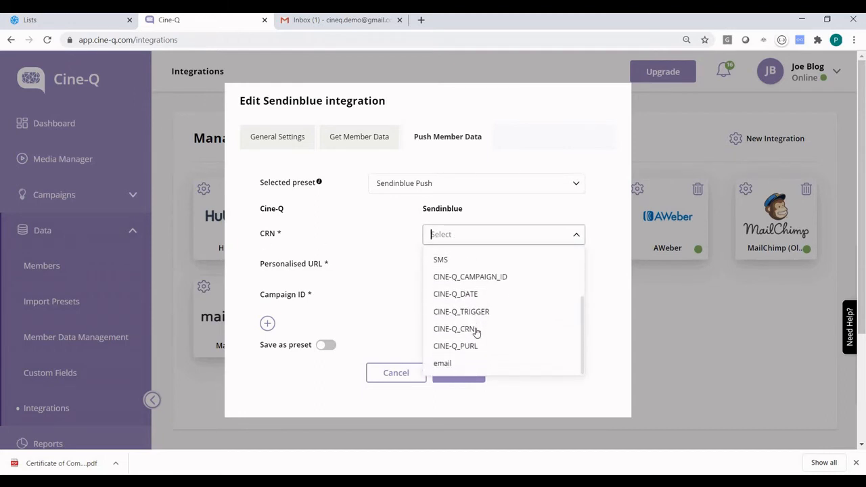
click(473, 328)
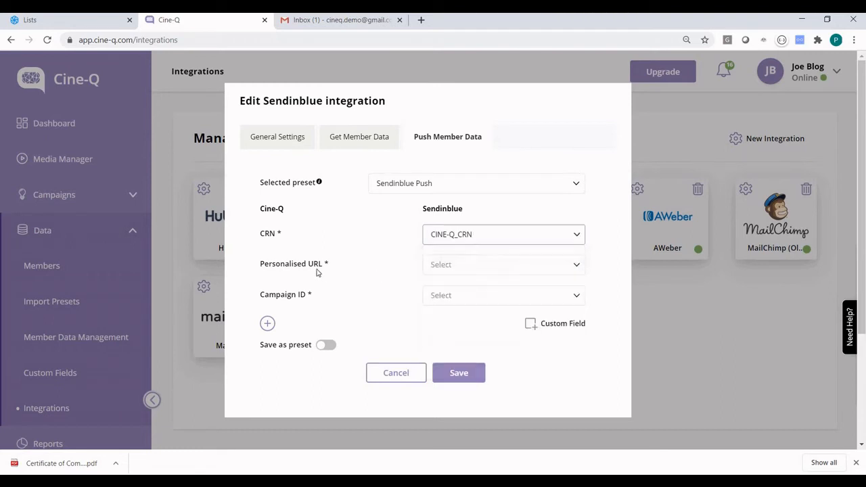
- Map Personalised URL to CINE-Q_PURL and Campaign ID to CINE-Q_CAMPAIGN_ID in the Push Member Data mapping, and save the Sendinblue integration
click(470, 266)
scroll(477, 338, down, 3)
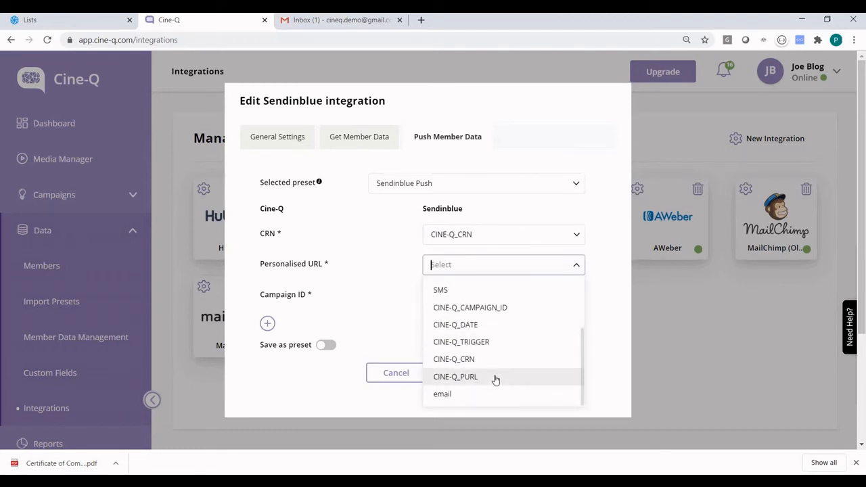
click(495, 376)
click(481, 297)
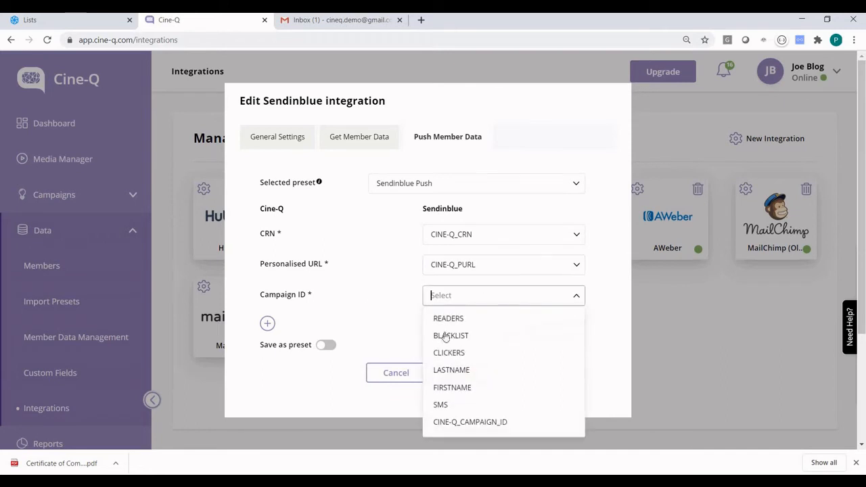
scroll(483, 355, down, 1)
scroll(485, 356, down, 2)
click(481, 338)
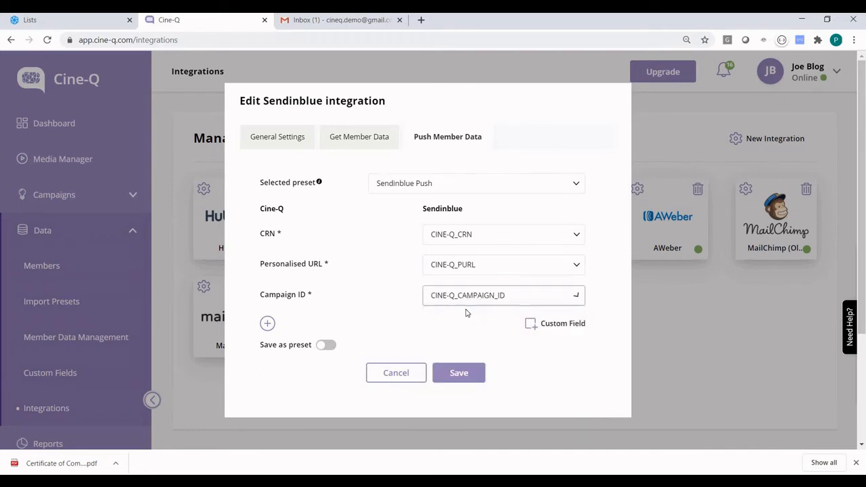
scroll(465, 247, down, 1)
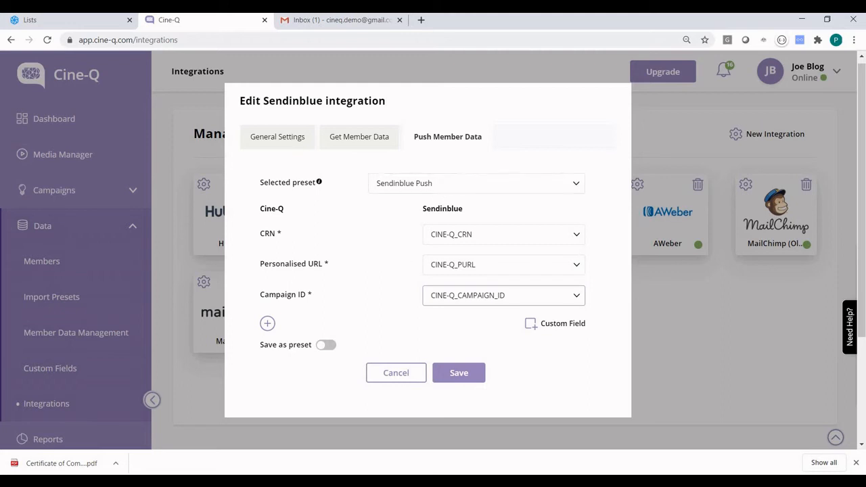
click(473, 376)
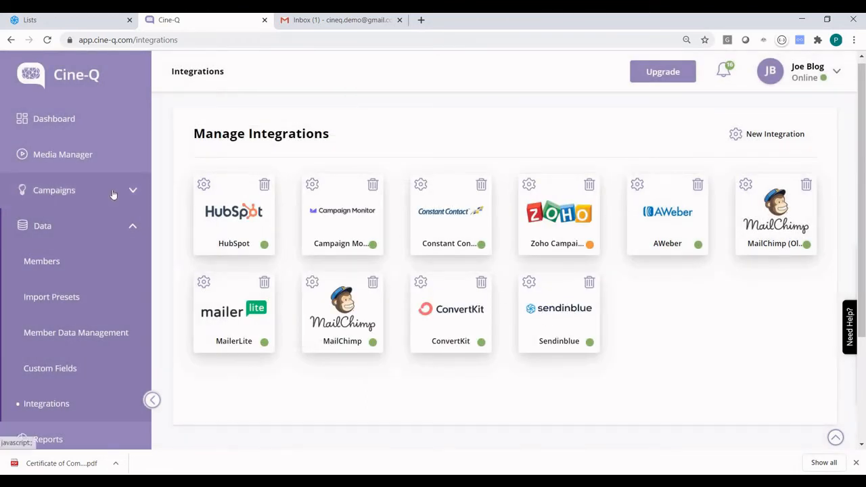
- Open the Demo SendInBlue campaign's executions and add Sendinblue as an active integration for the campaign
click(113, 192)
click(64, 227)
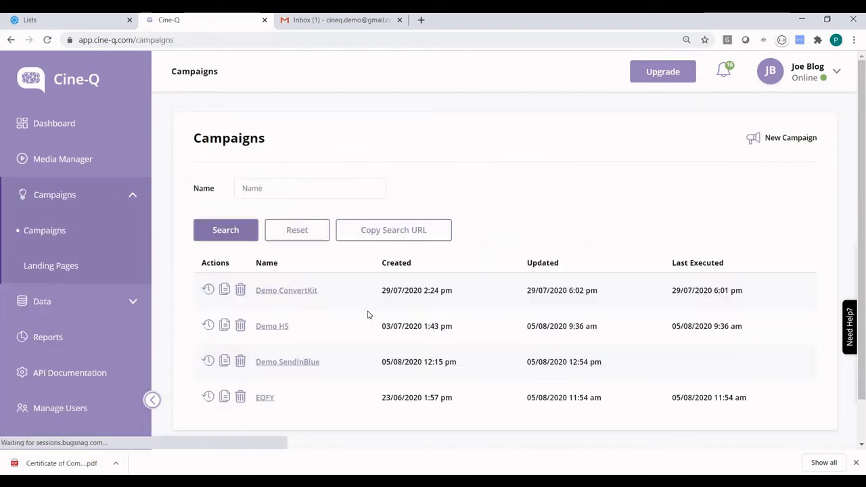
click(291, 363)
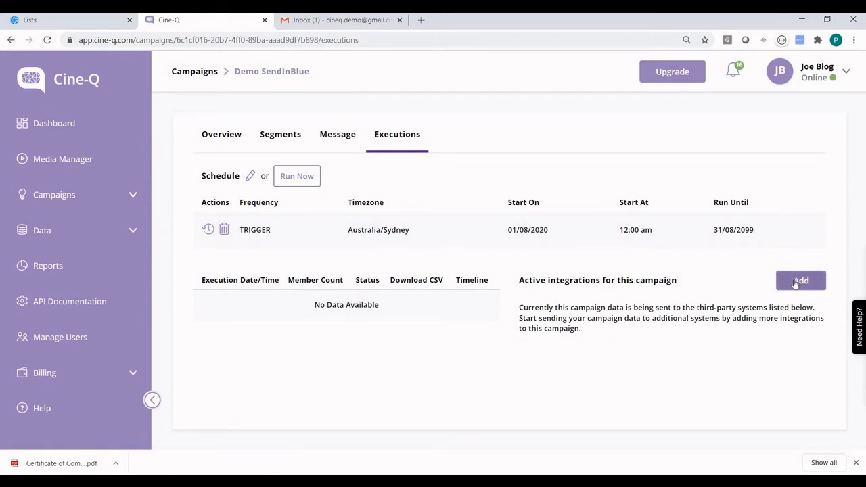
click(793, 284)
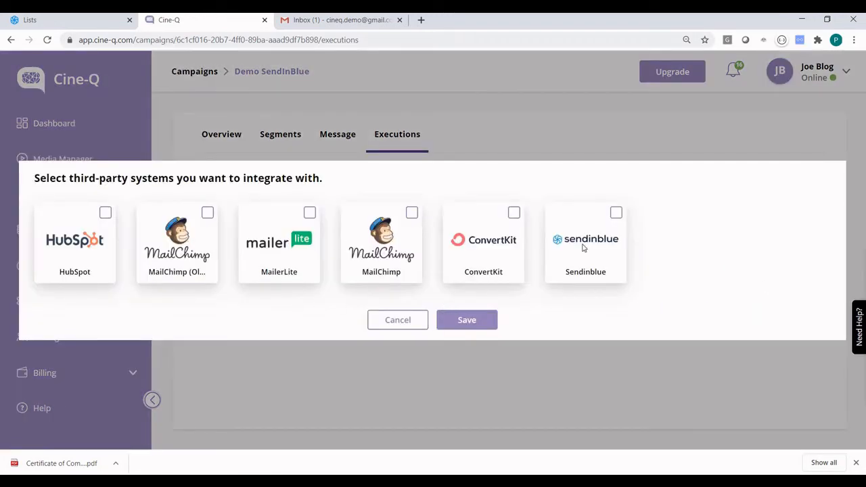
click(612, 234)
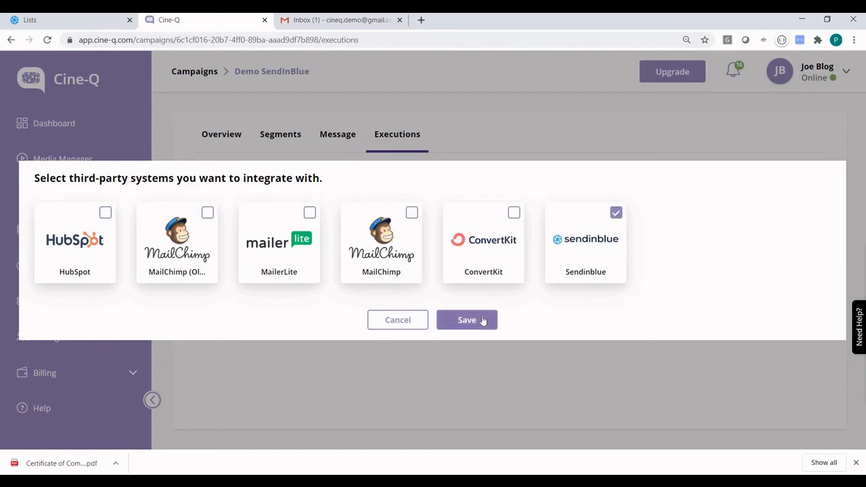
click(484, 319)
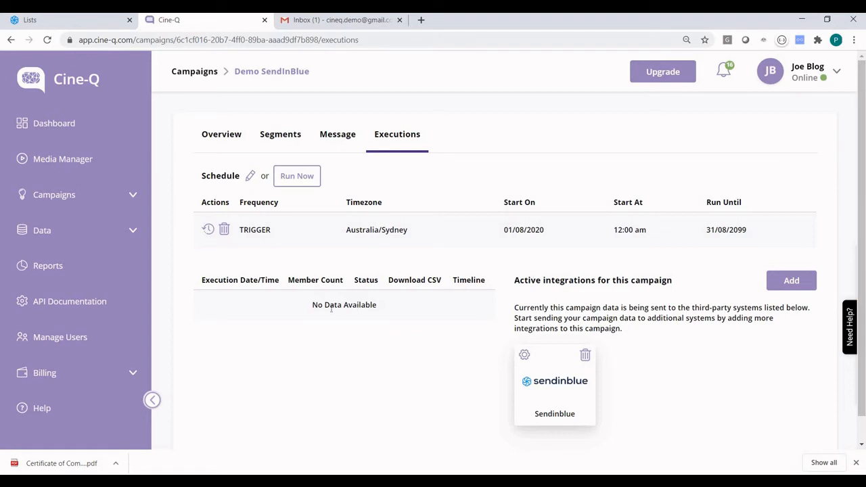
- Switch to Sendinblue and open the Send data to Cine-Q automation workflow for editing at its webhook block
click(73, 21)
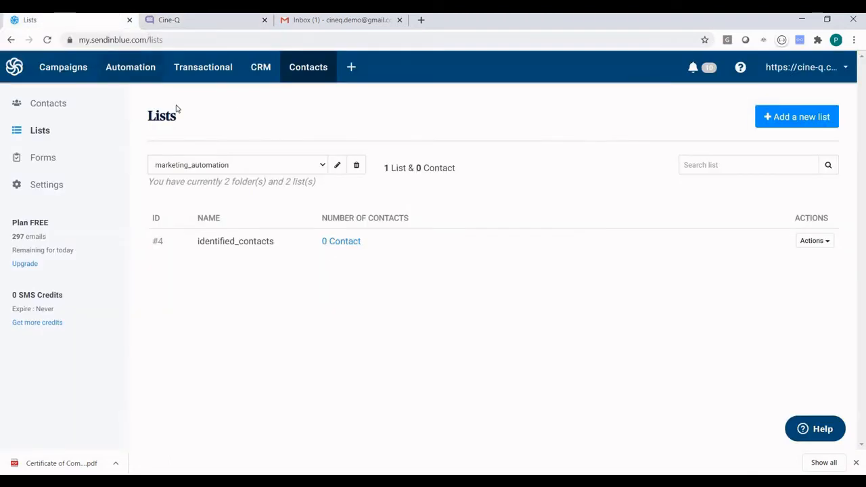
click(129, 72)
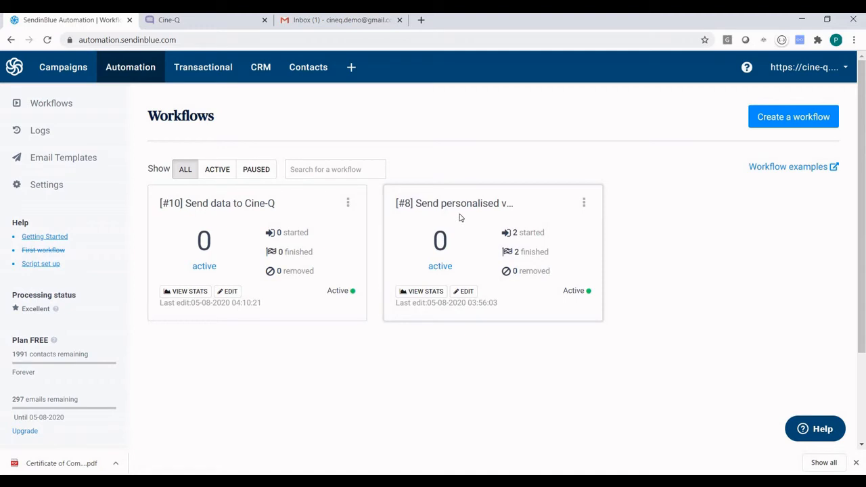
click(348, 203)
click(292, 264)
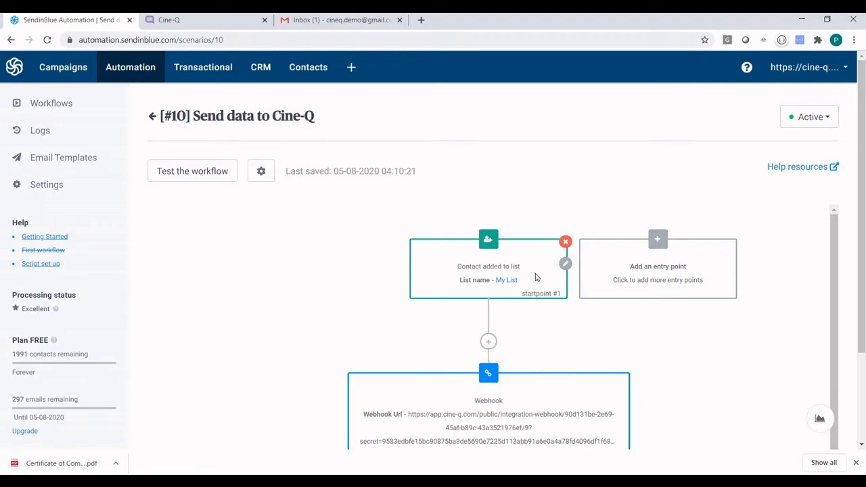
scroll(536, 277, down, 1)
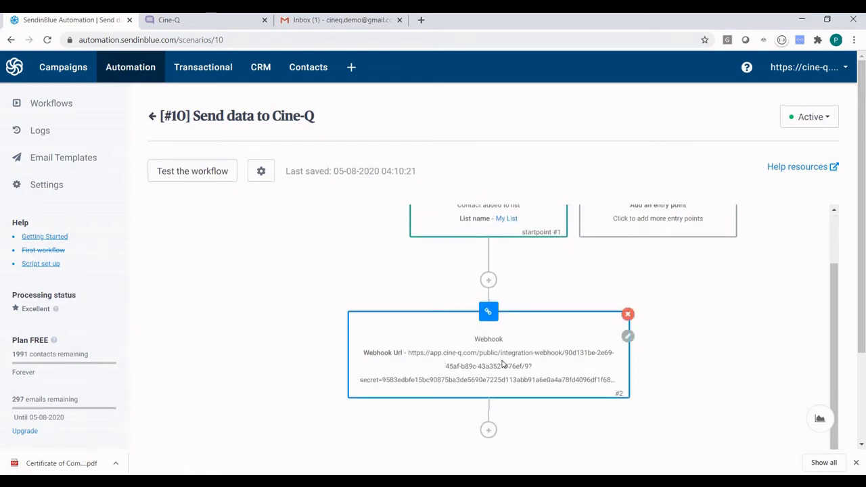
- Switch to Cine-Q, copy the webhook URL from the Sendinblue integration's Get Member Data settings, and close the settings without changing them
click(197, 22)
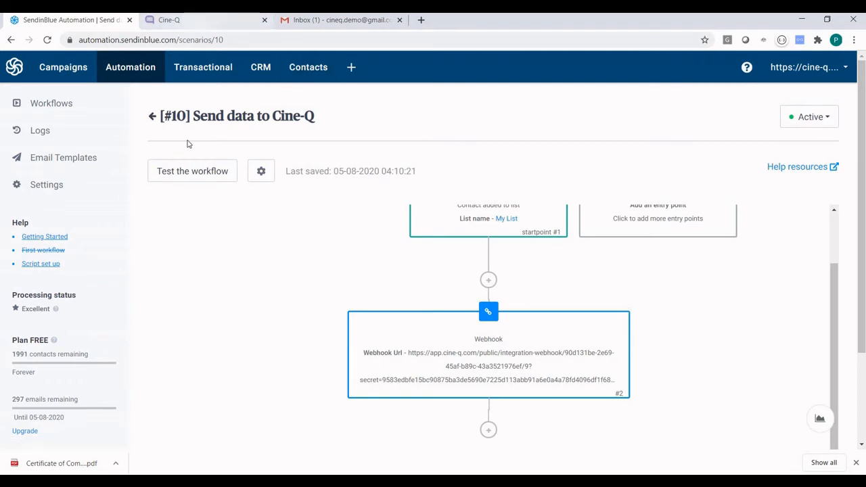
click(62, 237)
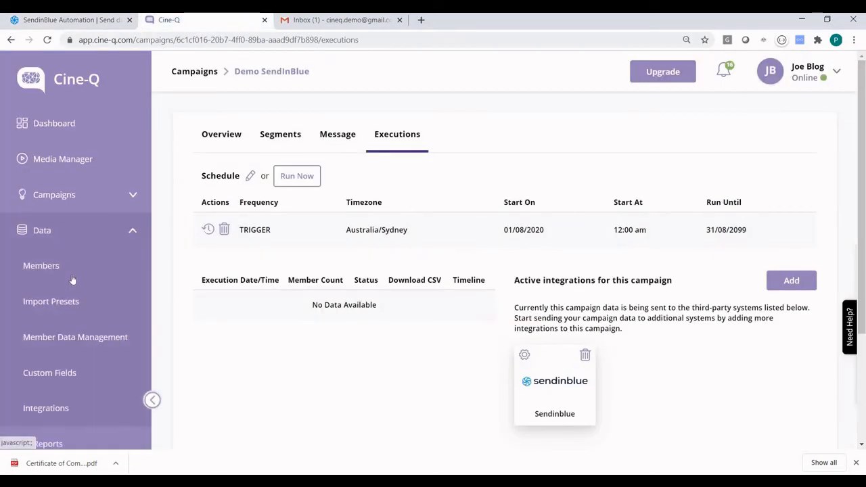
click(58, 409)
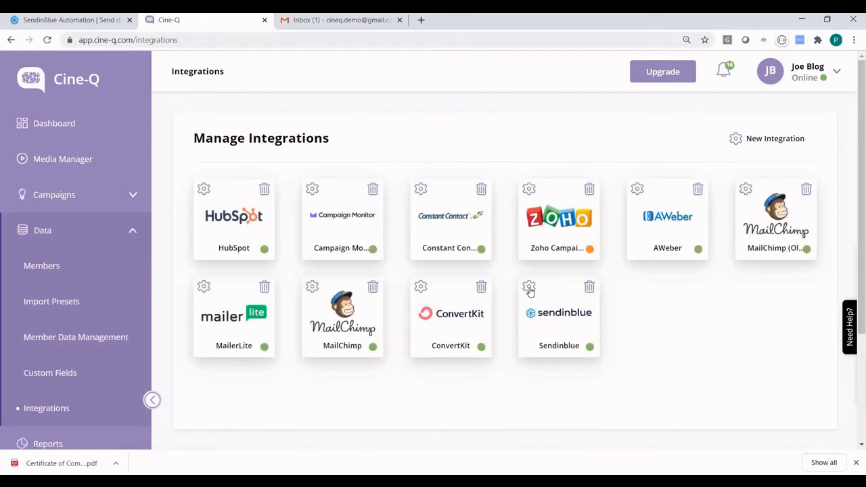
click(532, 288)
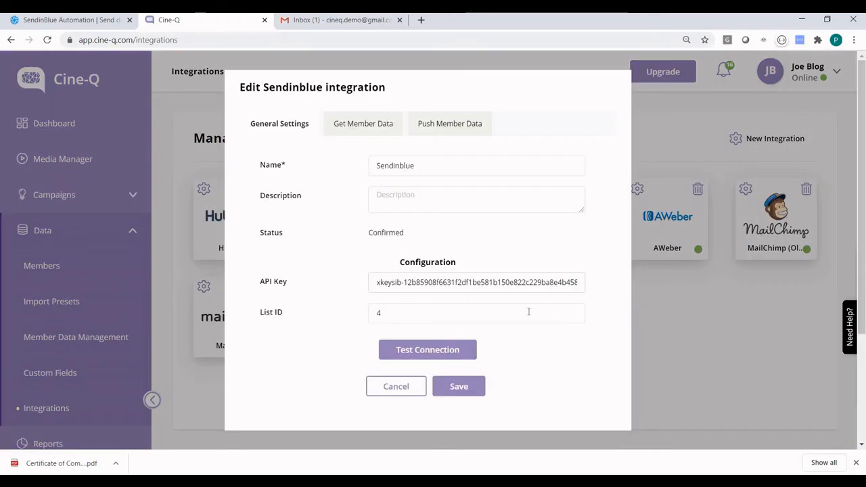
click(364, 126)
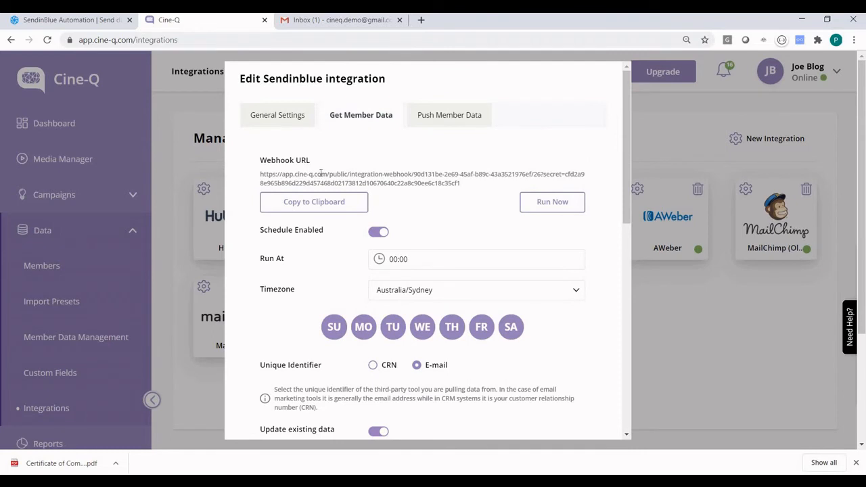
click(305, 203)
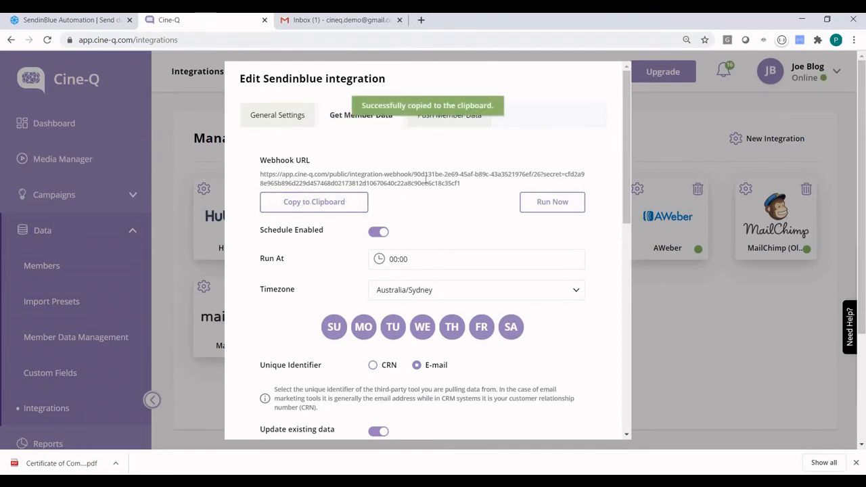
scroll(490, 184, down, 5)
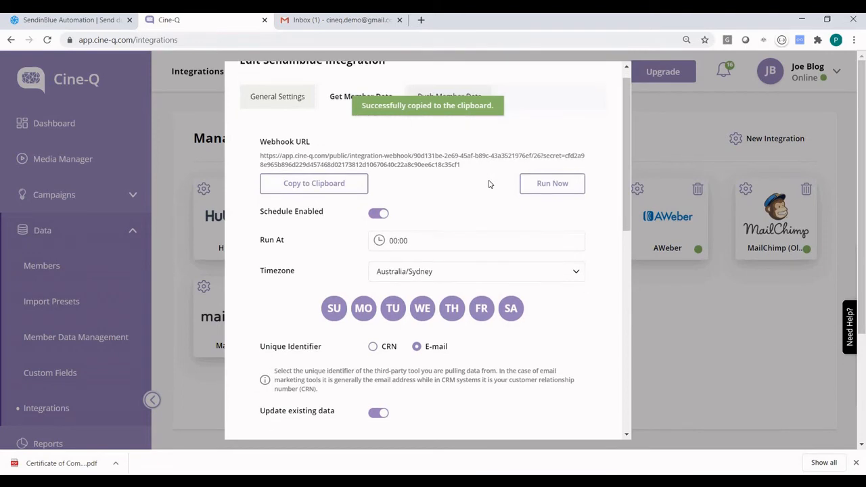
click(390, 346)
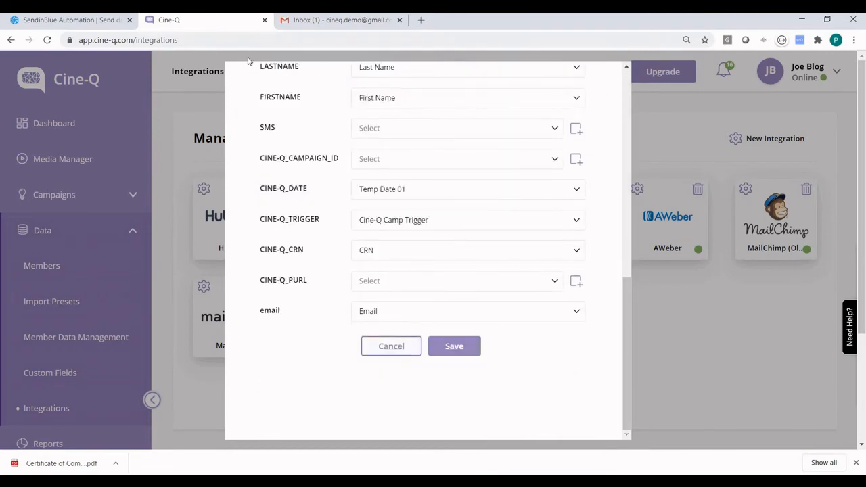
- Back in Sendinblue, replace the URL of the Send data to Cine-Q workflow's webhook with the copied Cine-Q webhook URL containing the secret token
click(71, 19)
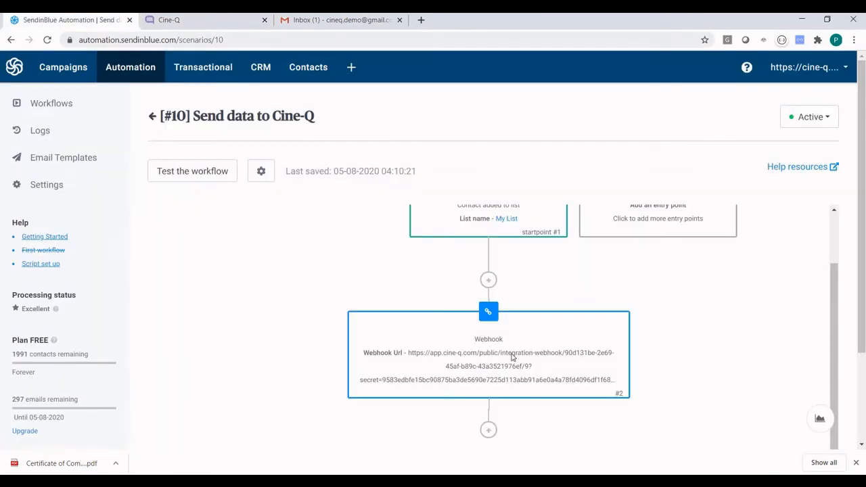
click(627, 336)
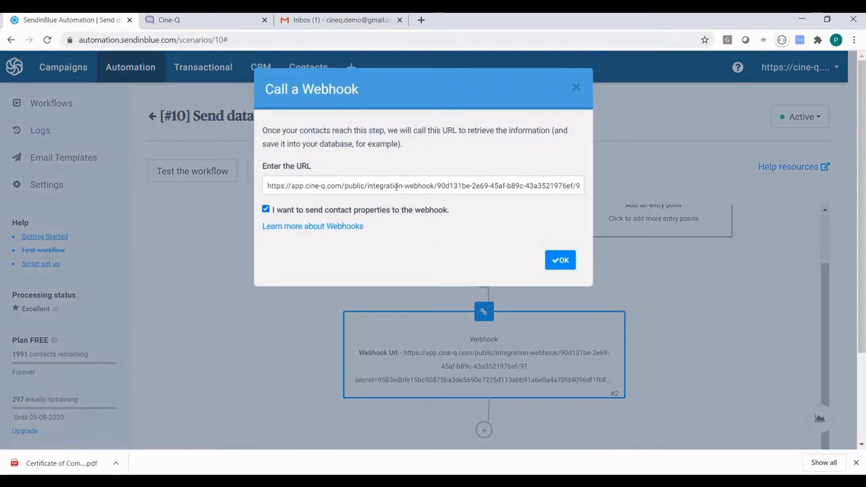
click(395, 186)
key(ctrl+a)
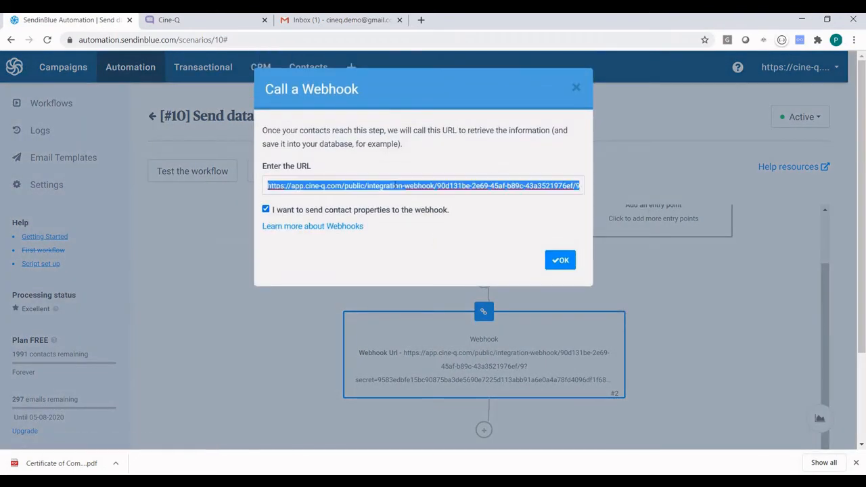
key(ctrl+v)
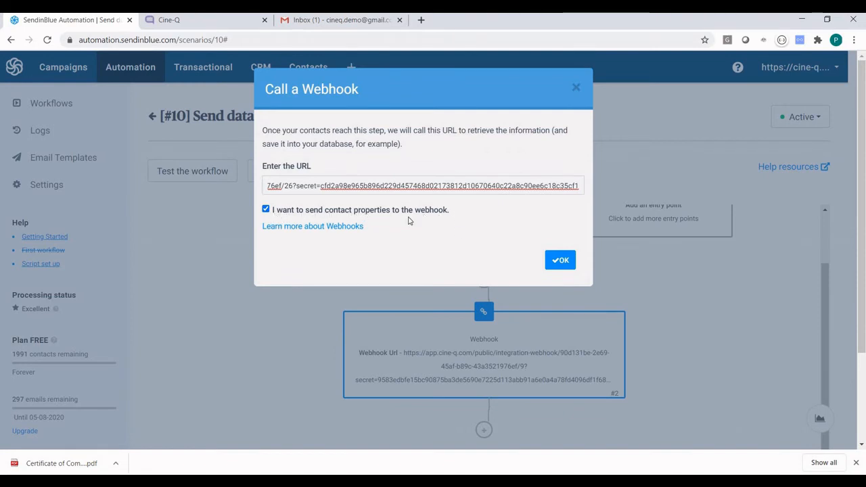
click(561, 261)
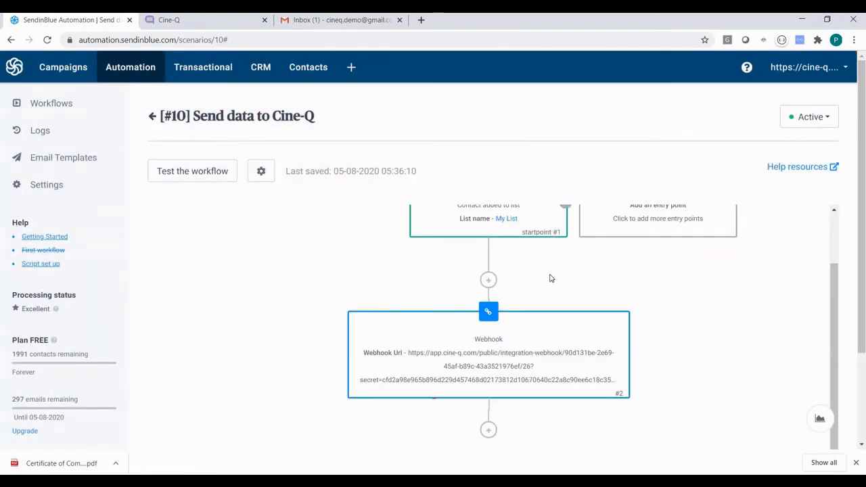
scroll(550, 278, up, 1)
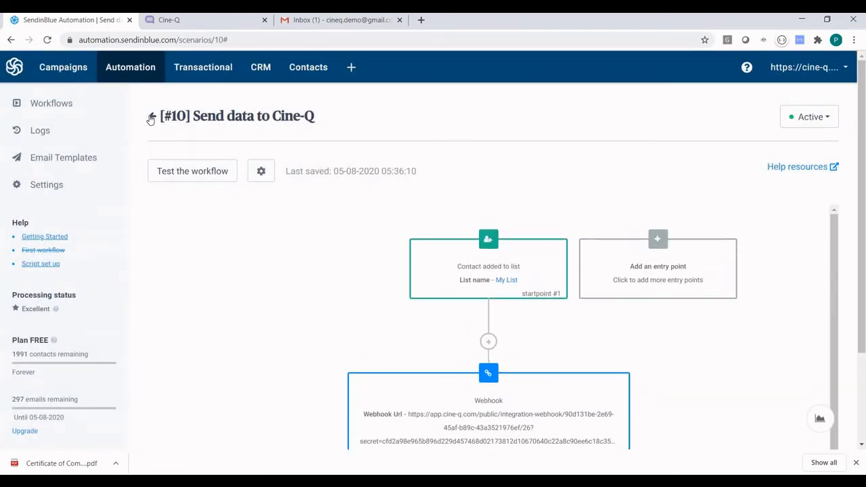
- Open the Send personalised video workflow and examine the attribute and value in its contact entry condition, keeping the condition as it is
click(152, 117)
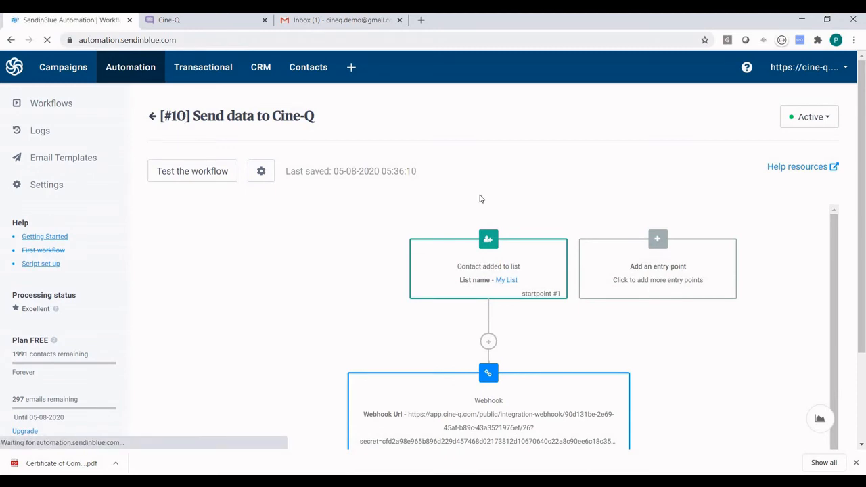
click(584, 202)
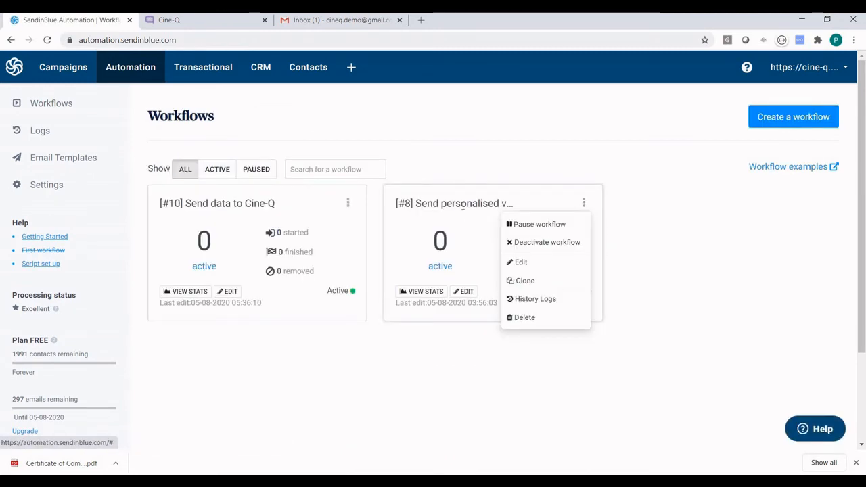
click(545, 263)
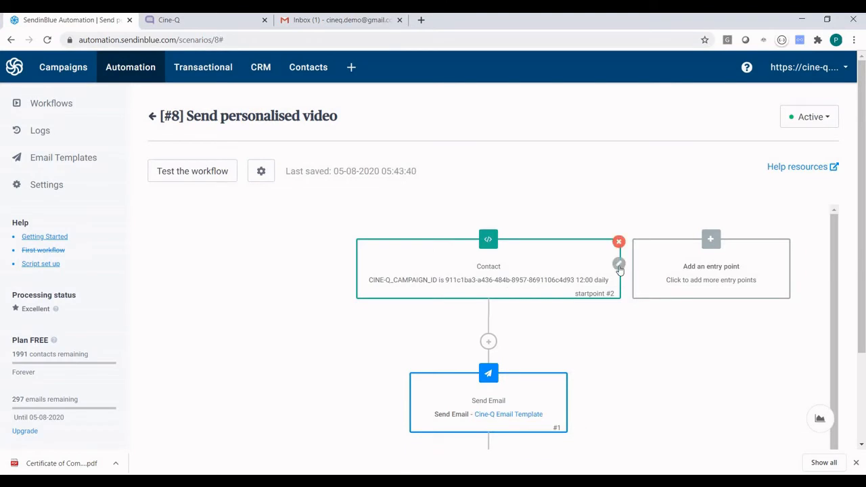
click(619, 265)
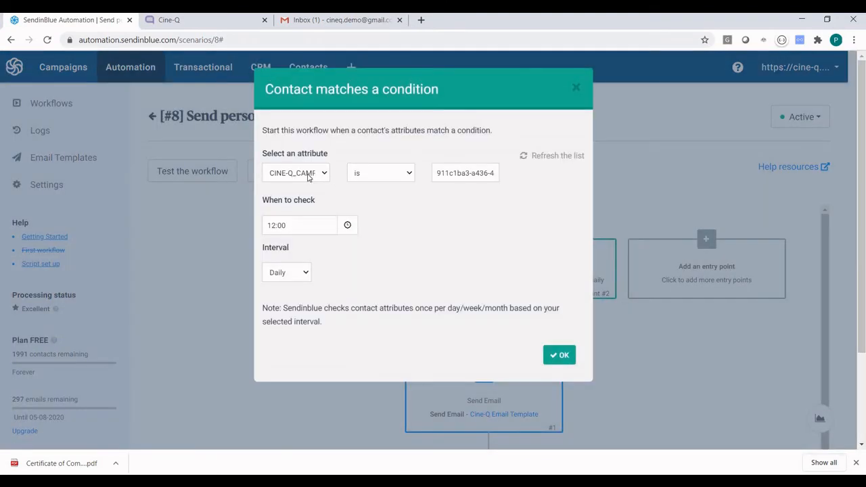
click(308, 177)
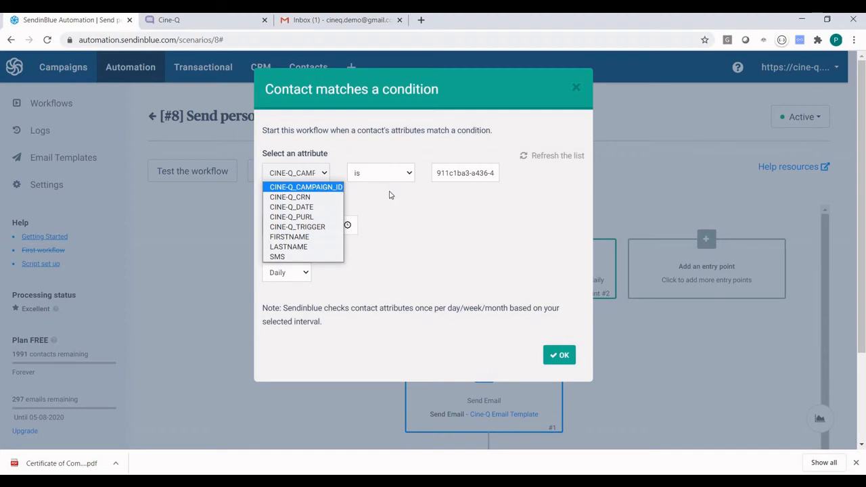
click(447, 175)
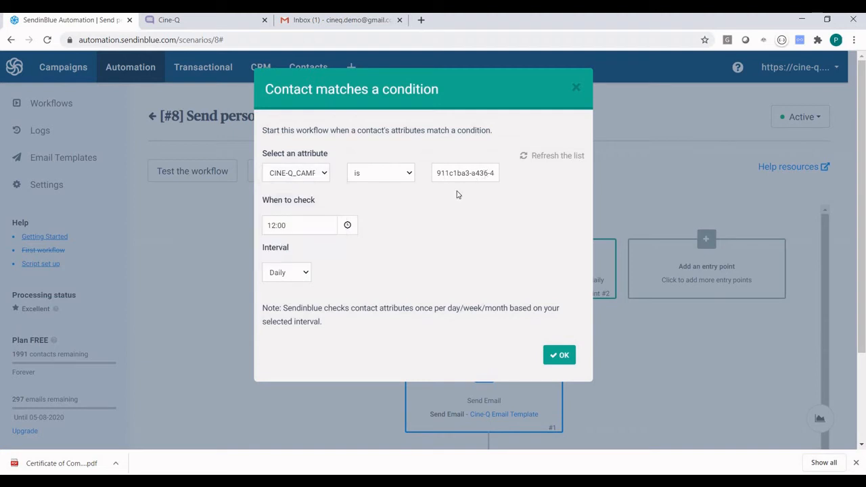
click(560, 355)
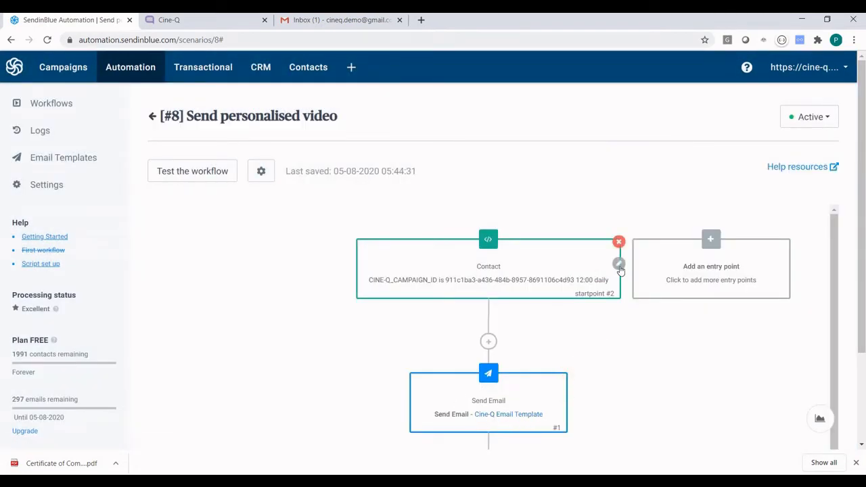
- Open the workflow's contact entry condition, switch to Cine-Q, and copy the Demo SendInBlue campaign's ID from its page URL
click(619, 264)
click(438, 170)
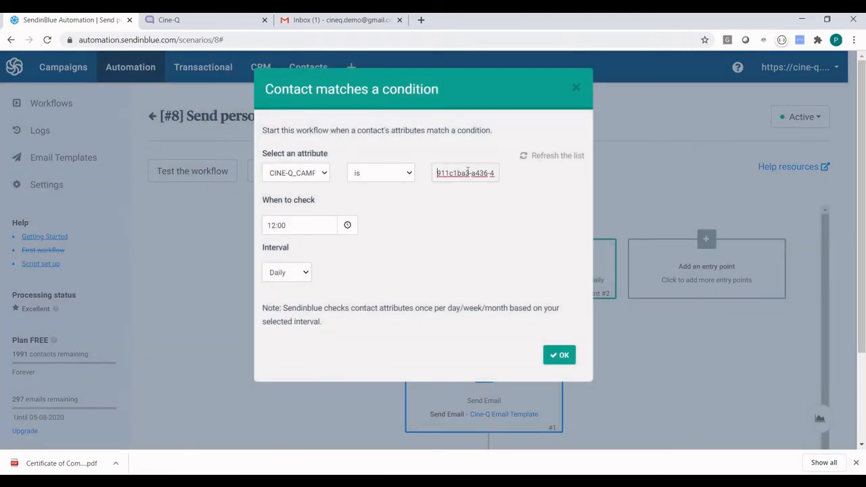
key(ctrl+a)
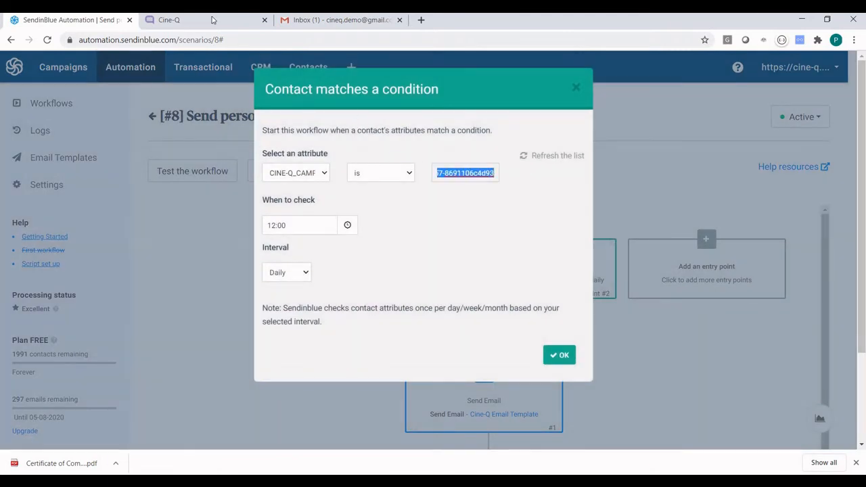
click(212, 21)
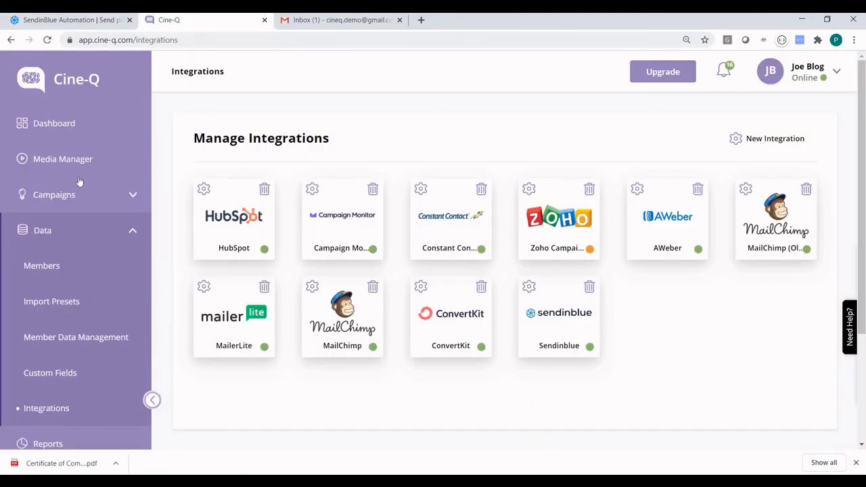
click(72, 209)
click(77, 237)
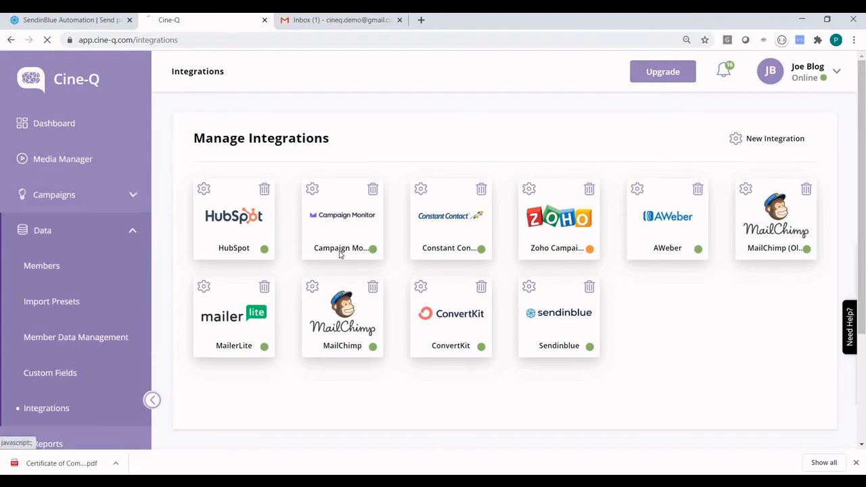
click(295, 360)
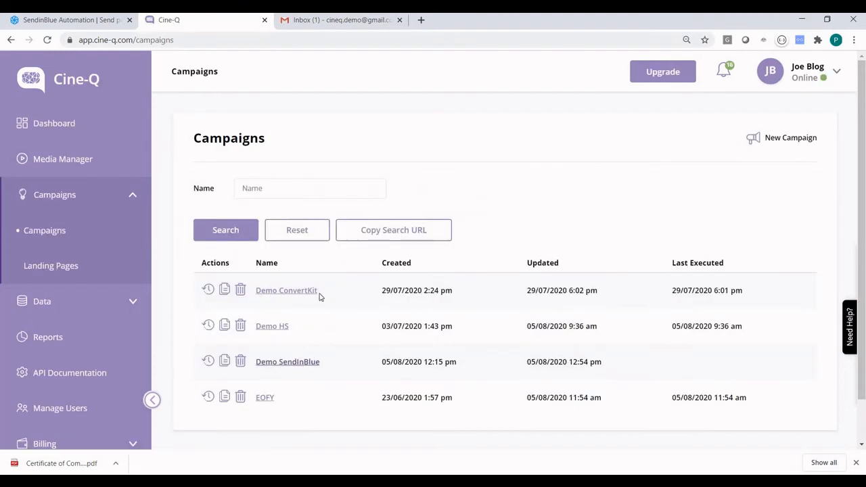
click(290, 42)
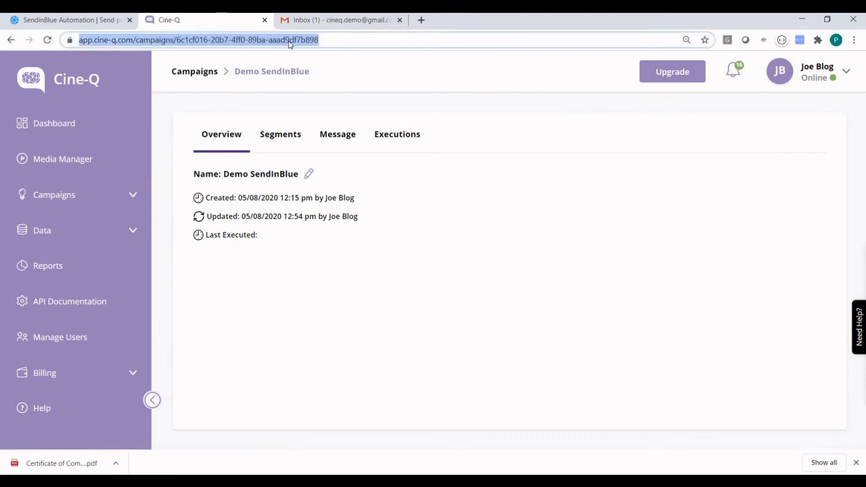
click(289, 42)
drag(345, 40, 202, 42)
- Back in Sendinblue, set the CINE-Q_CAMPAIGN_ID condition value to 6c1cf016-20b7-4ff0-89ba-aaad9df7b898 and confirm the condition
click(98, 24)
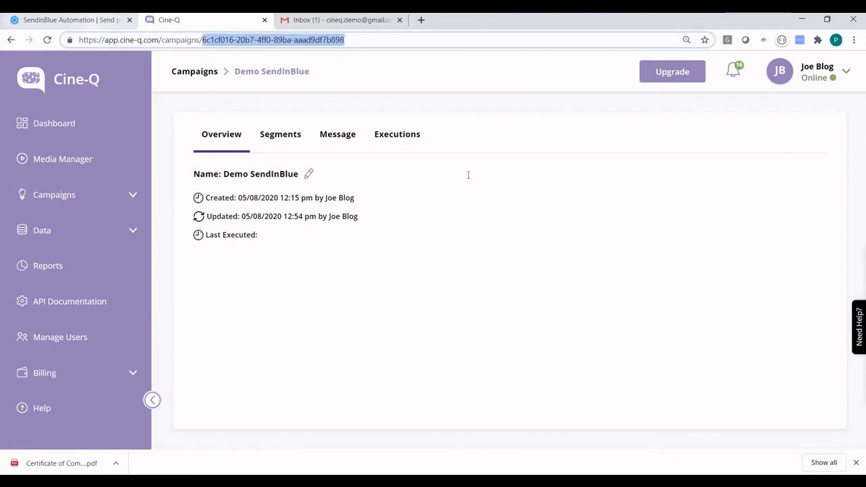
click(467, 175)
key(ctrl+a)
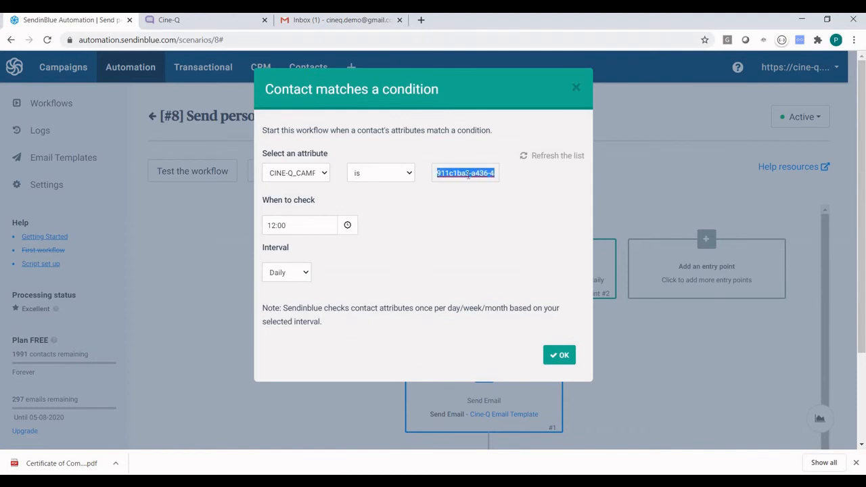
key(ctrl+v)
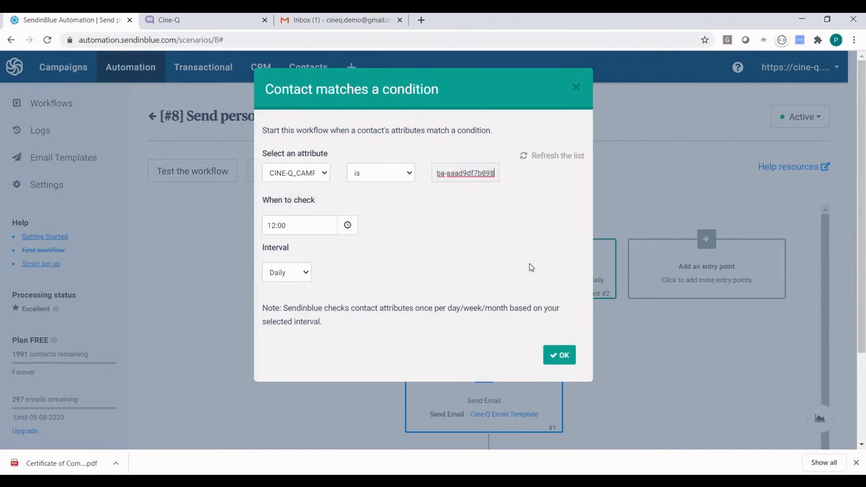
click(561, 358)
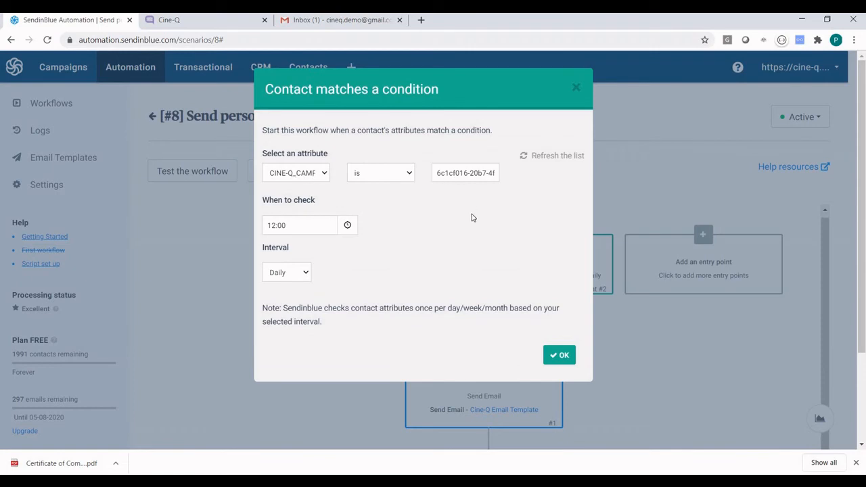
- Examine the interval and check time options of the contact entry condition, and confirm it with Daily at 12:00
click(296, 275)
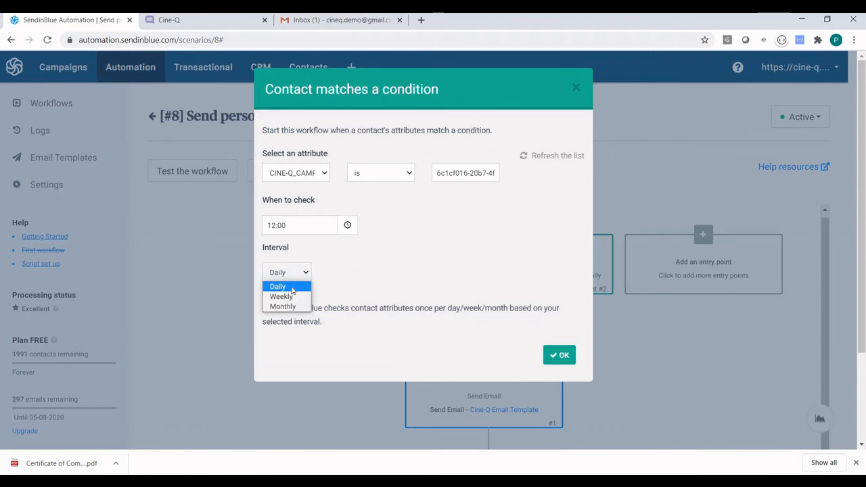
click(372, 285)
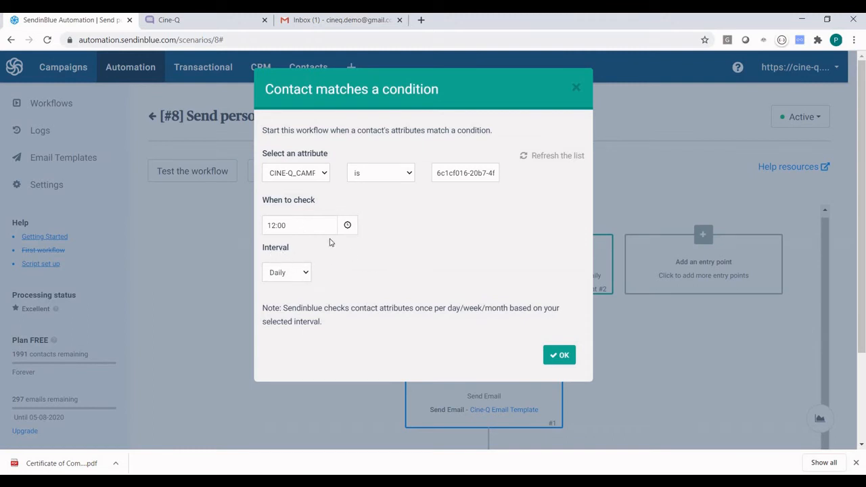
click(295, 226)
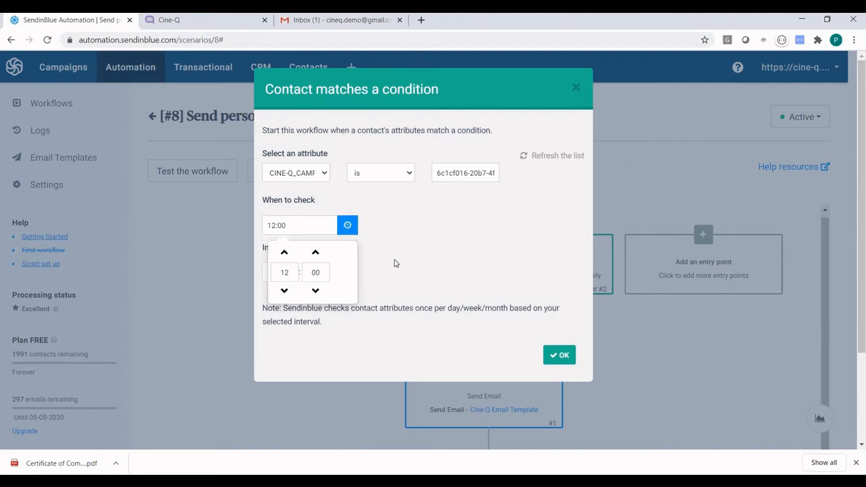
click(359, 257)
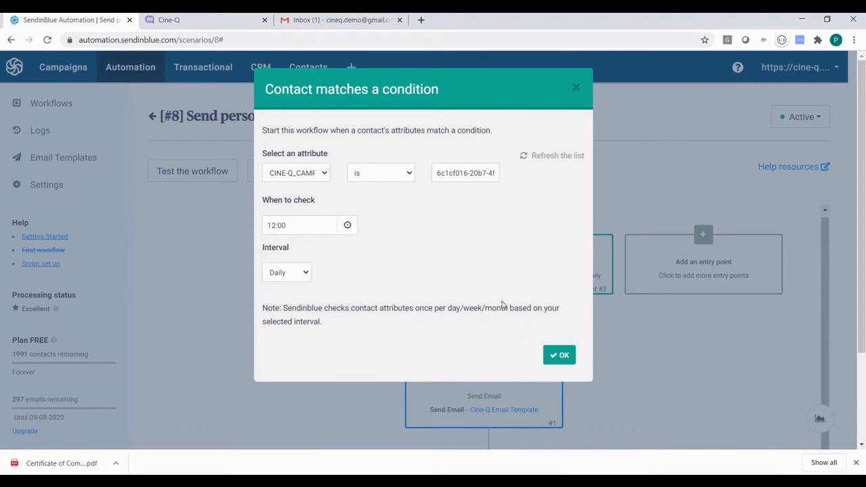
click(560, 358)
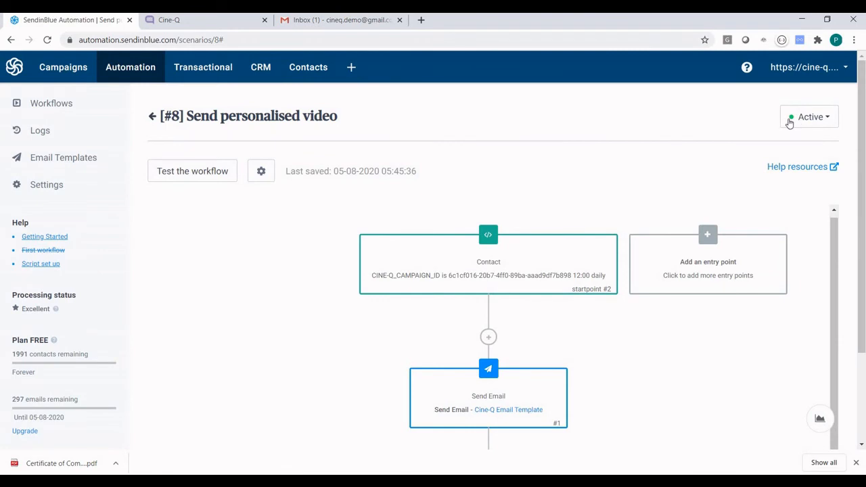
- Leave the workflow, start a new entry in Contacts, and fill in the contact's email address, last name and first name
click(152, 116)
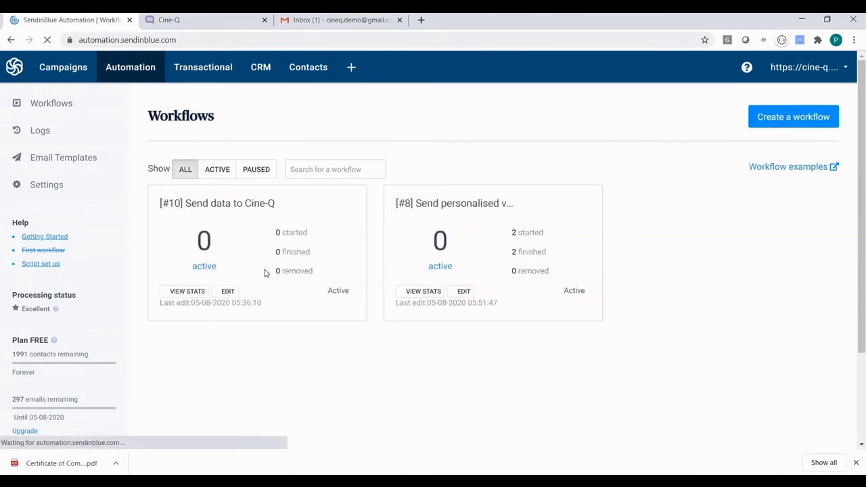
click(306, 68)
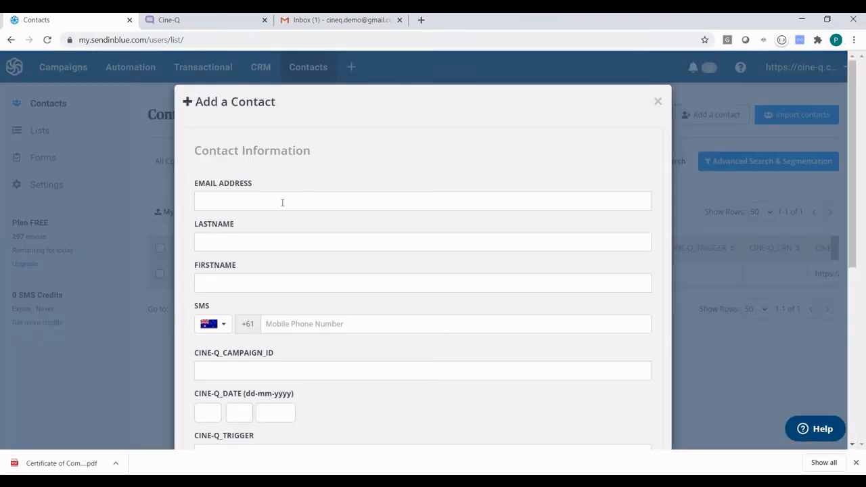
click(282, 202)
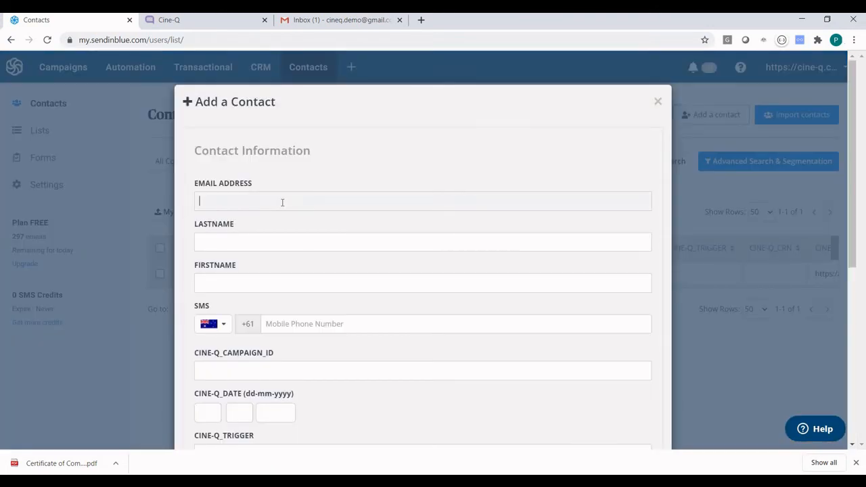
key(ctrl+v)
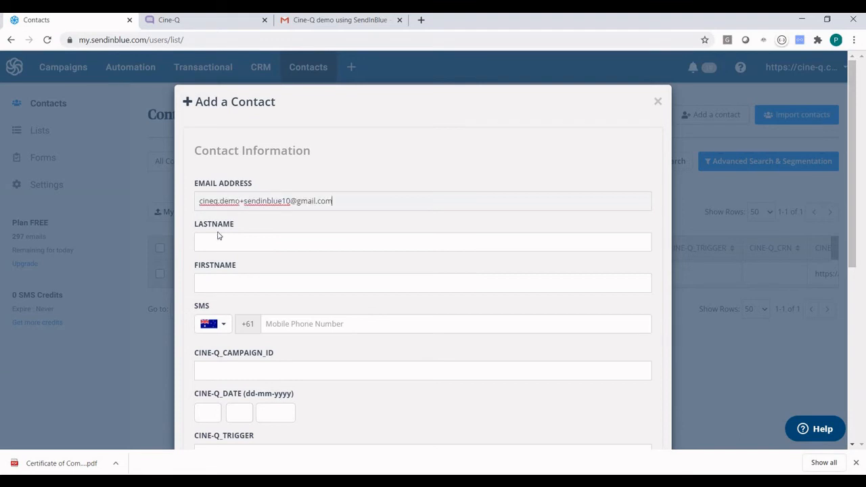
click(220, 244)
text(Demo)
key(Tab)
text(P)
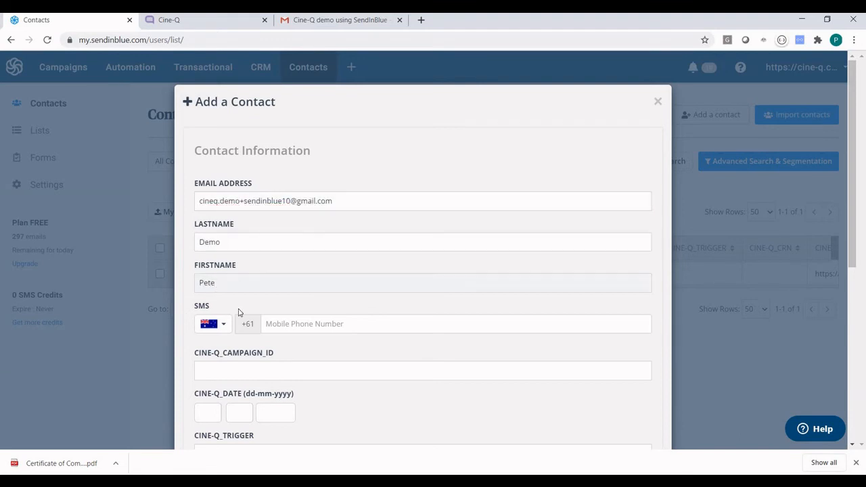
- Set the new contact's CINE-Q_DATE to 01-09-2020 and enter the customer reference number in CINE-Q_CRN
scroll(238, 312, down, 3)
click(211, 201)
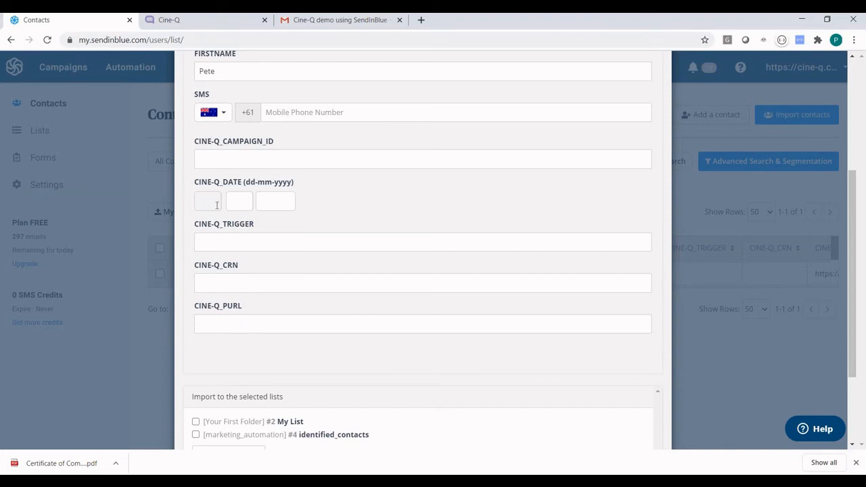
text(01 )
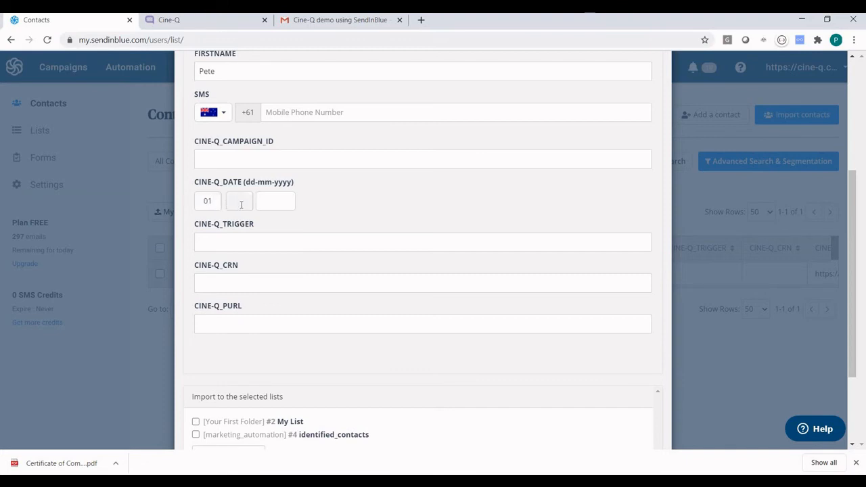
text(09 )
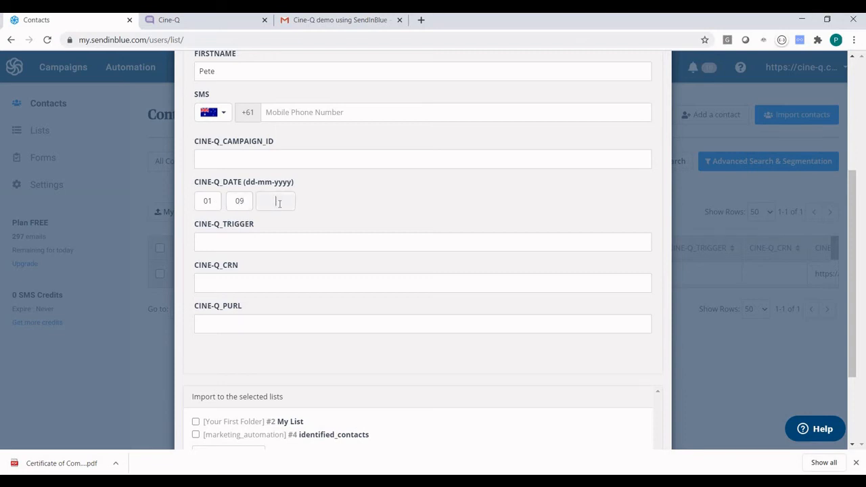
text(2020)
click(225, 283)
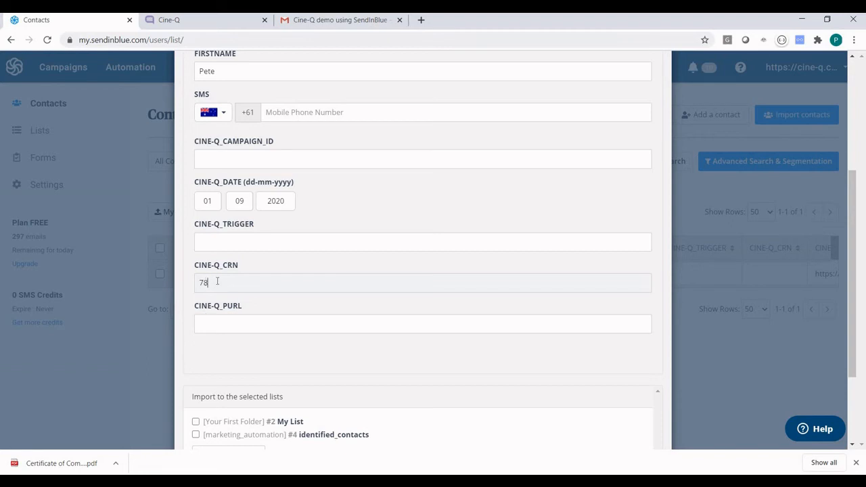
- Switch to Cine-Q, copy the trigger text from the Demo SendInBlue campaign's segment condition, and close the segment without changing it
click(211, 238)
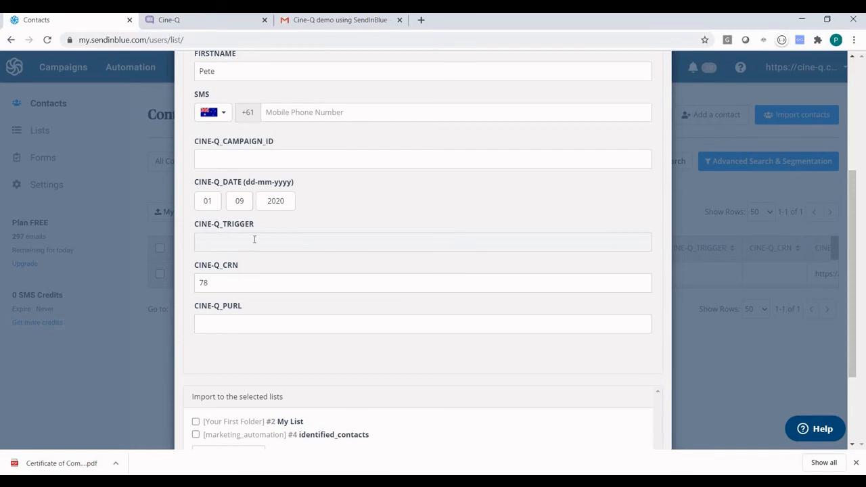
click(220, 23)
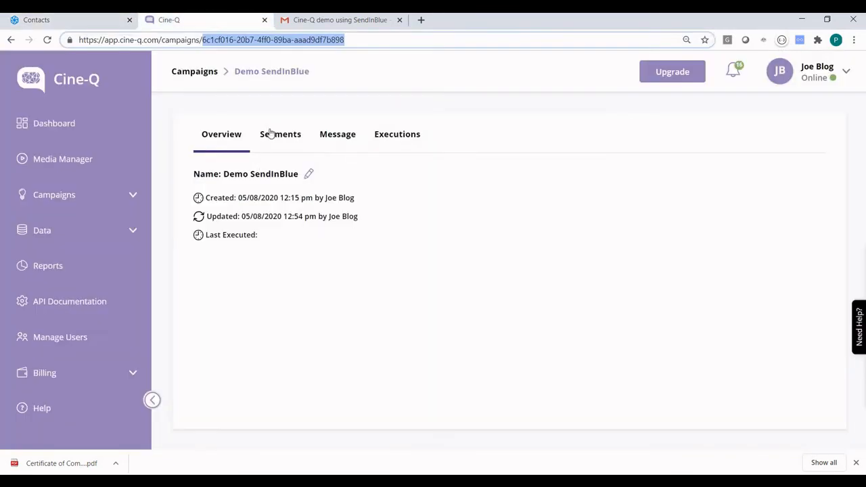
click(278, 136)
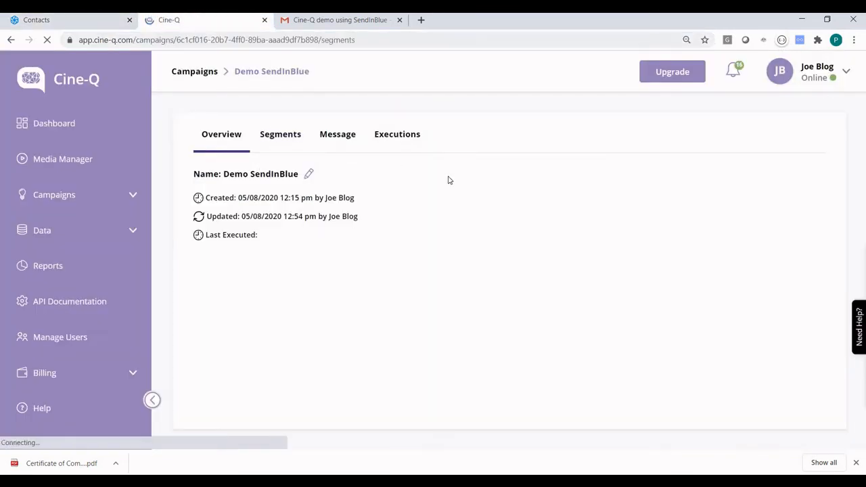
click(446, 203)
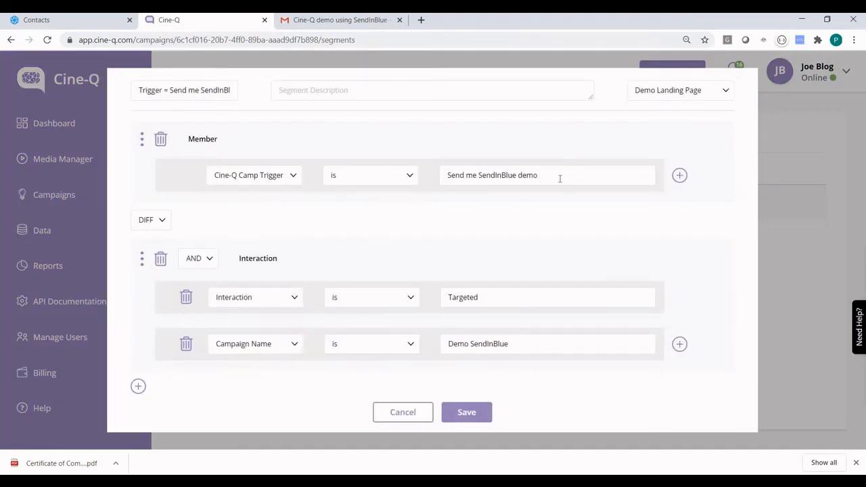
drag(540, 176, 420, 178)
key(ctrl+c)
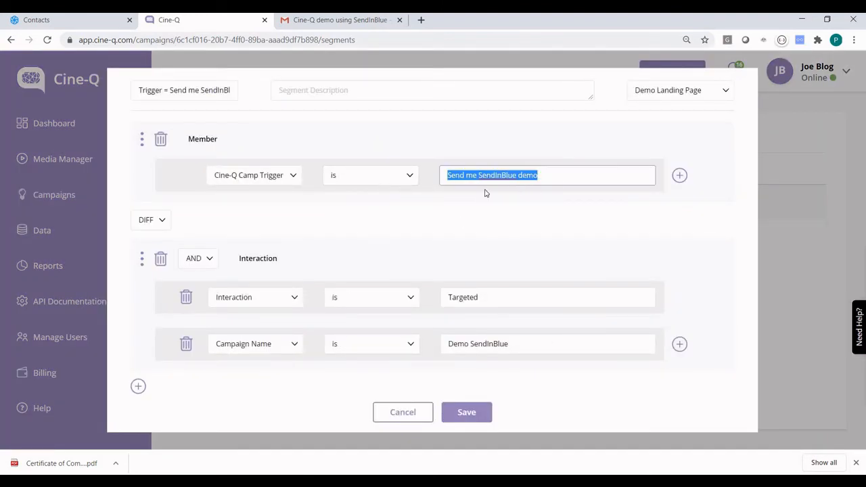
click(414, 411)
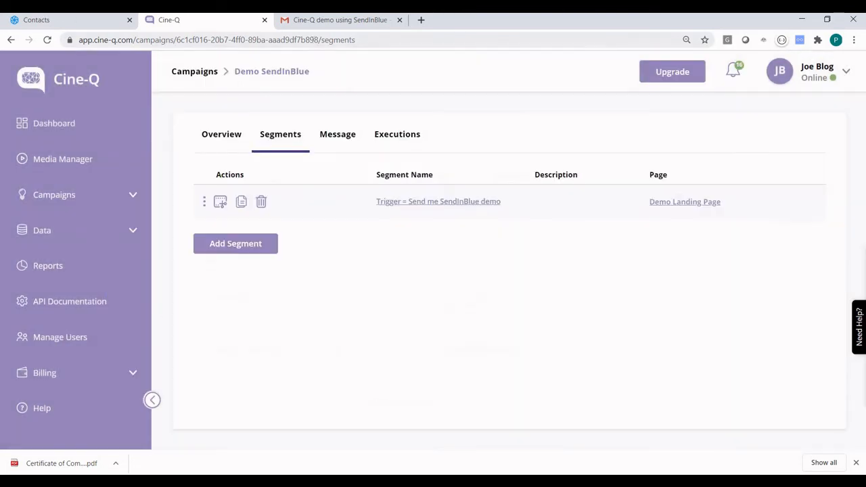
- Back in Sendinblue, set the new contact's CINE-Q_TRIGGER to "Send me SendInBlue demo" and assign the contact to My List
click(36, 20)
click(261, 248)
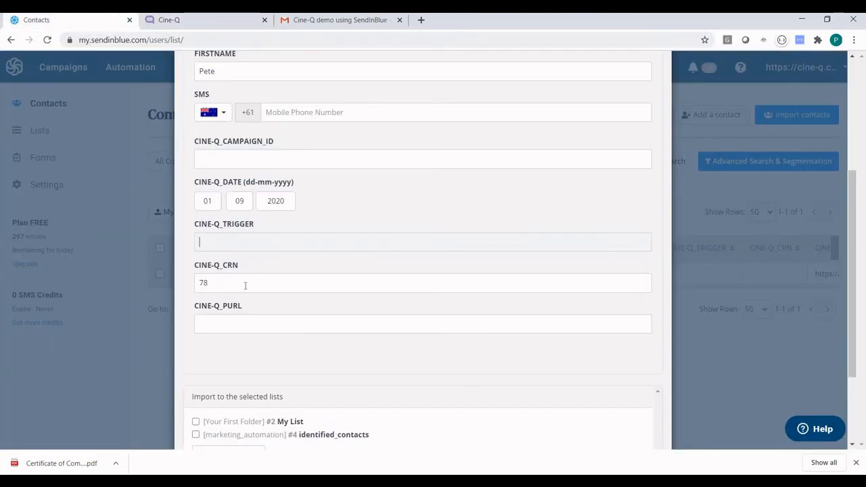
key(ctrl+v)
scroll(207, 358, down, 2)
click(196, 353)
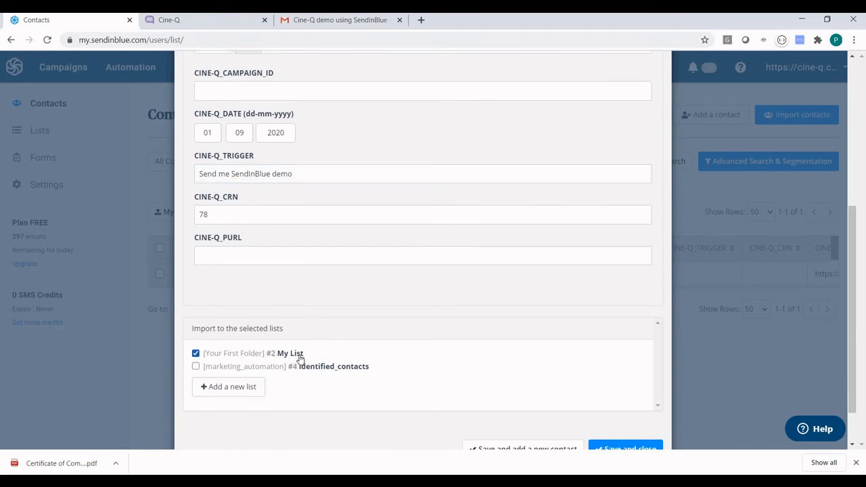
scroll(321, 277, up, 1)
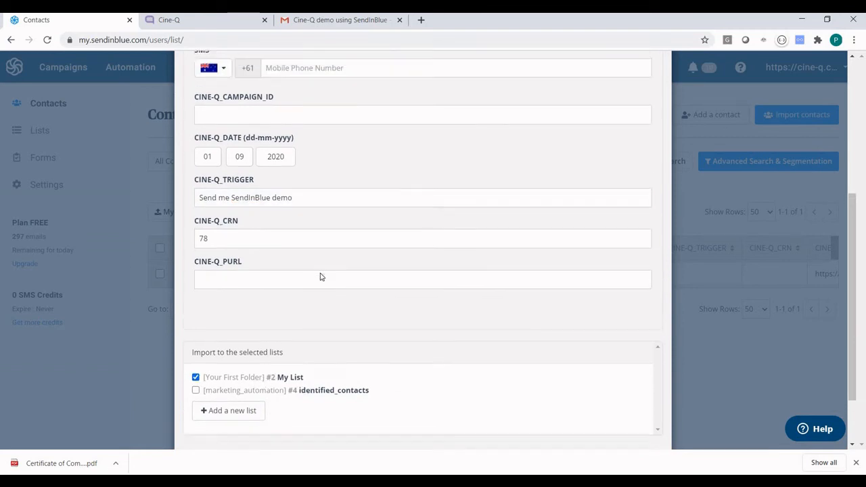
scroll(322, 277, up, 3)
scroll(322, 277, down, 1)
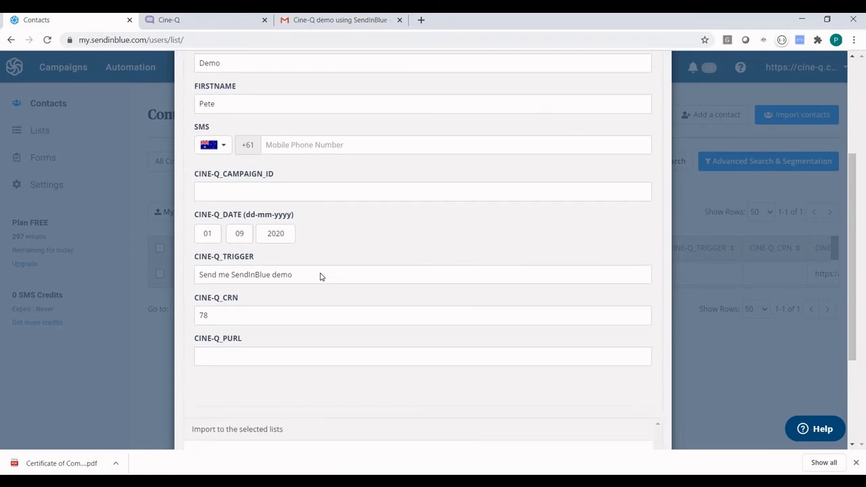
scroll(322, 277, down, 1)
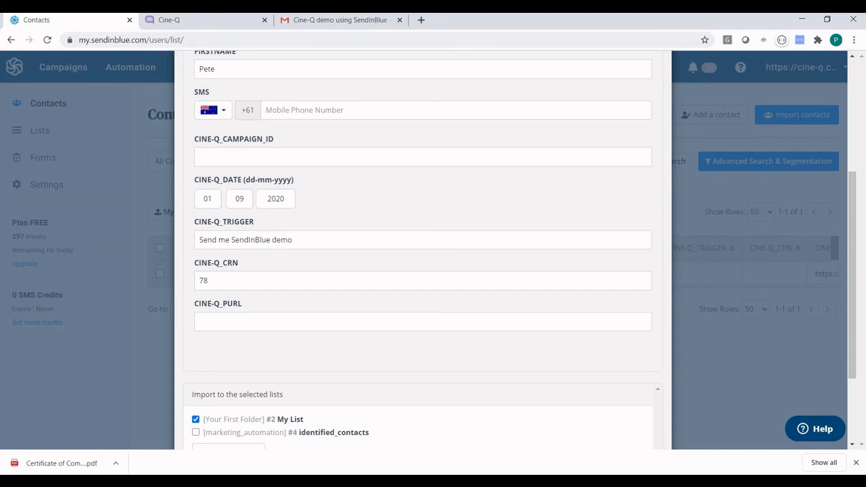
- Review the details filled in for the new contact, save the contact and close the form
click(199, 20)
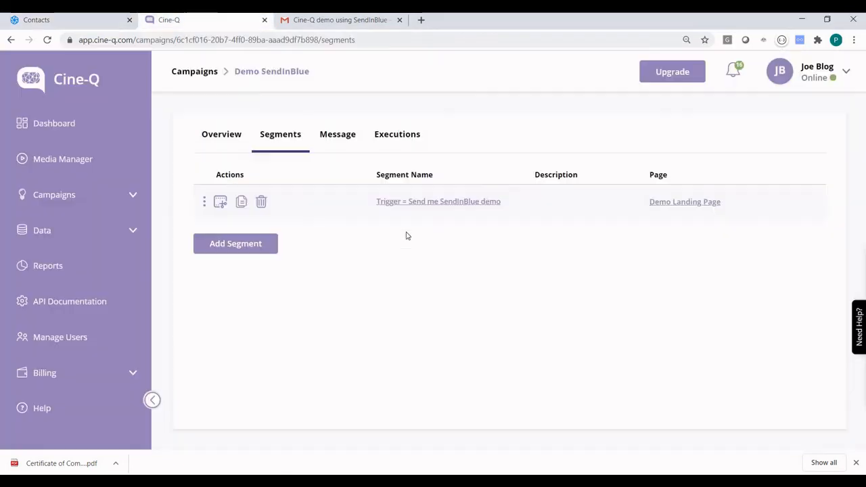
click(72, 21)
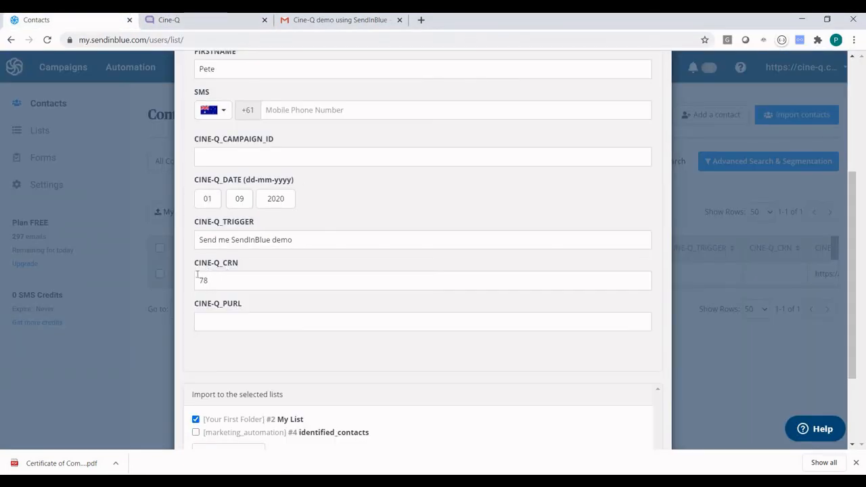
scroll(240, 286, up, 4)
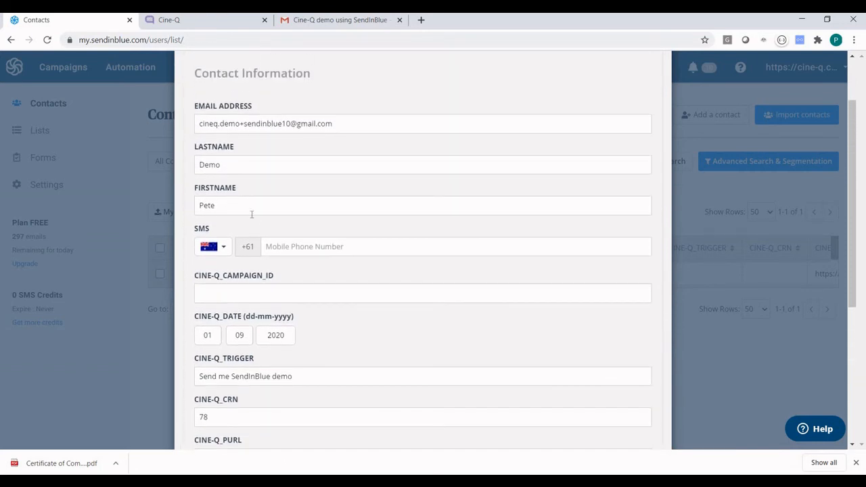
scroll(254, 219, down, 1)
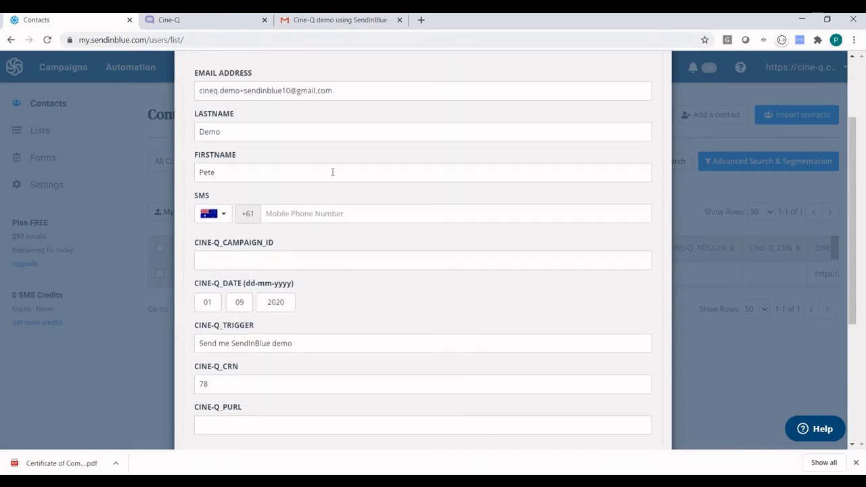
scroll(332, 172, down, 5)
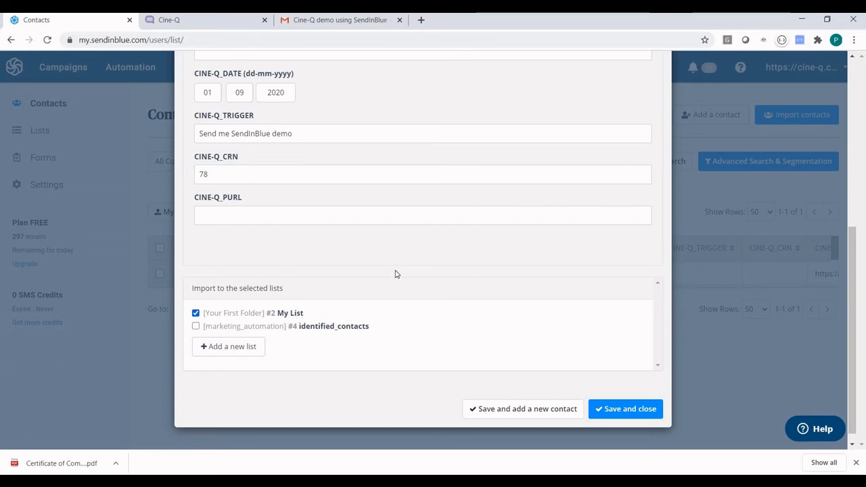
click(620, 411)
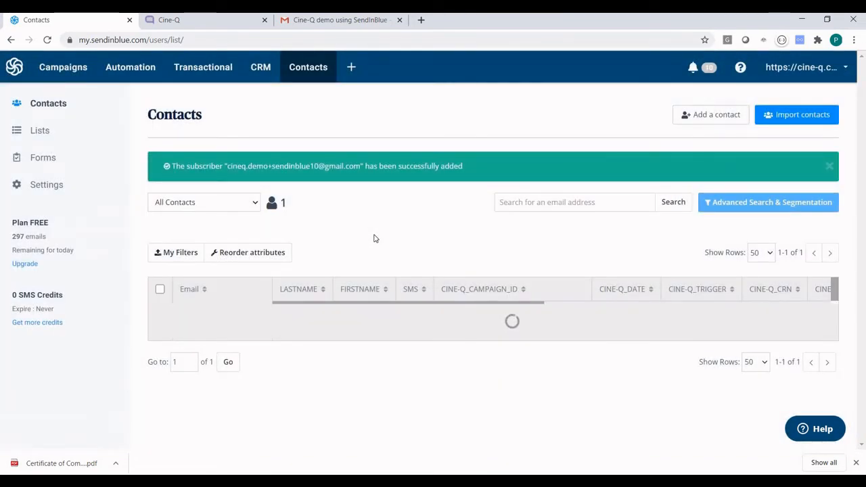
- Open the Automation workflows and reload them to check the run statistics of Send data to Cine-Q
click(129, 69)
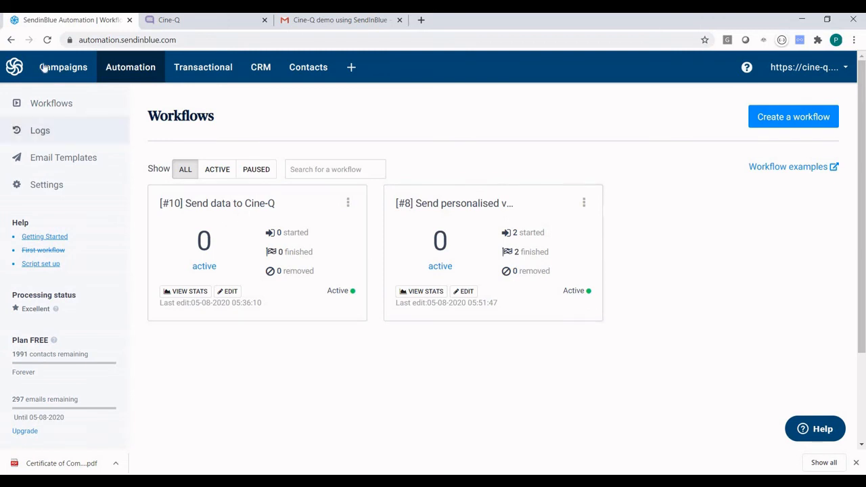
click(47, 41)
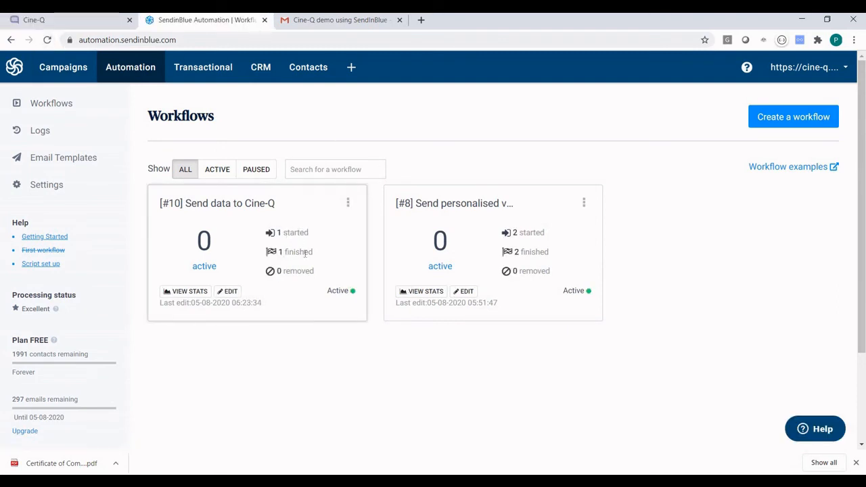
- Switch to Cine-Q, search the members by the new contact's customer reference number and examine the record's campaign trigger and date fields
click(79, 26)
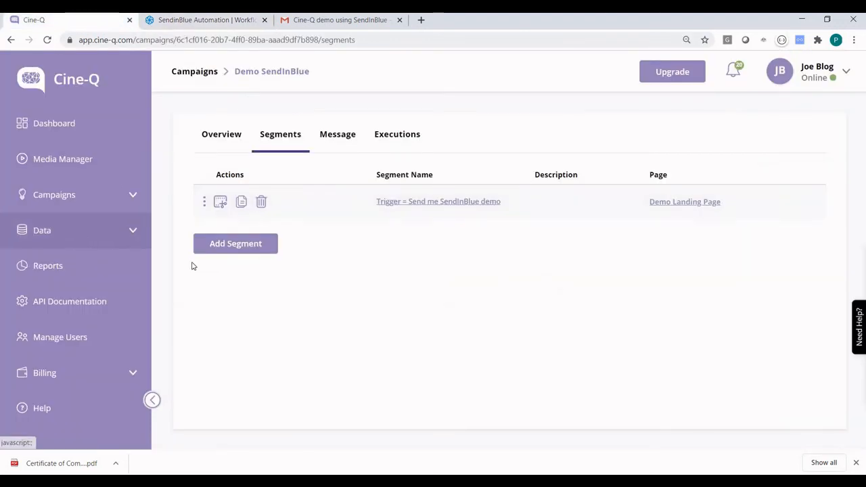
click(42, 230)
click(80, 276)
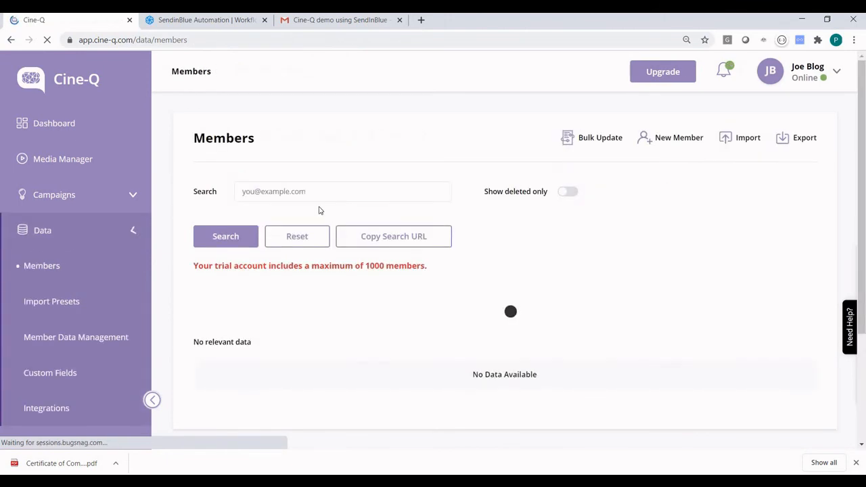
click(300, 191)
text(78)
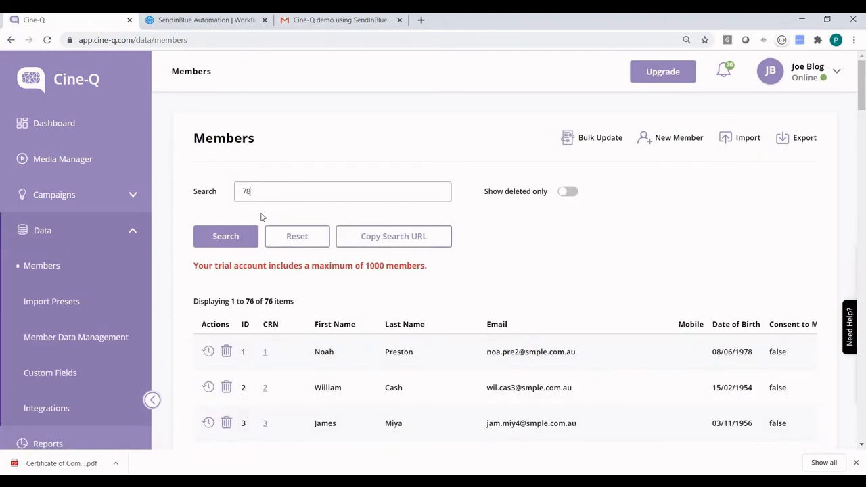
click(232, 238)
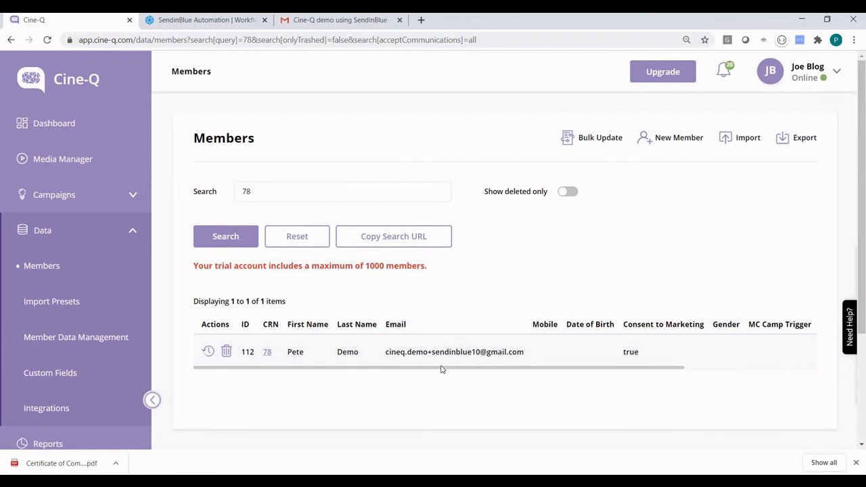
drag(443, 366, 447, 366)
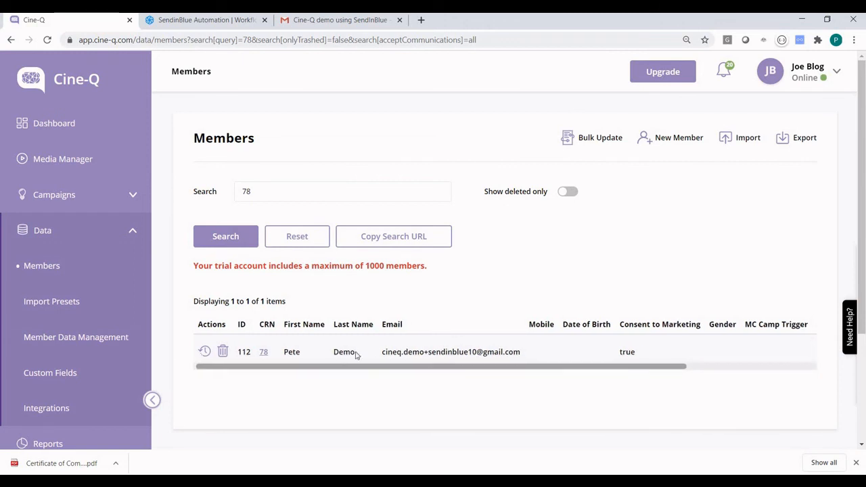
scroll(566, 372, right, 5)
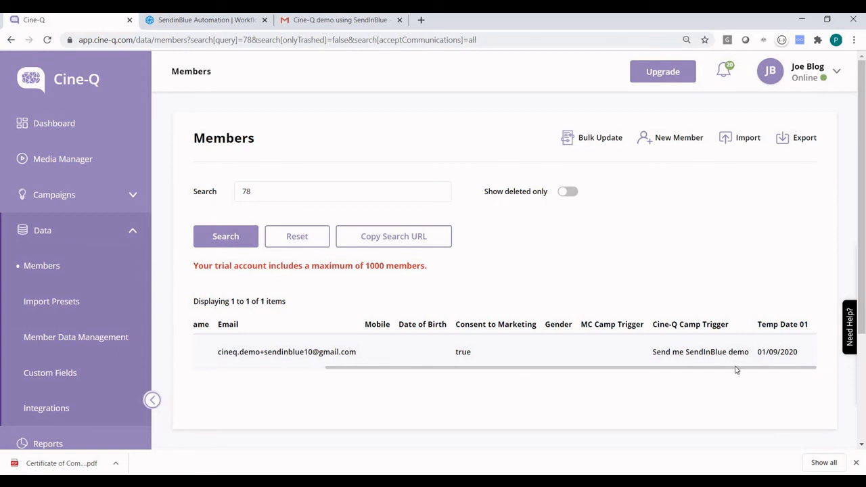
drag(543, 370, 367, 143)
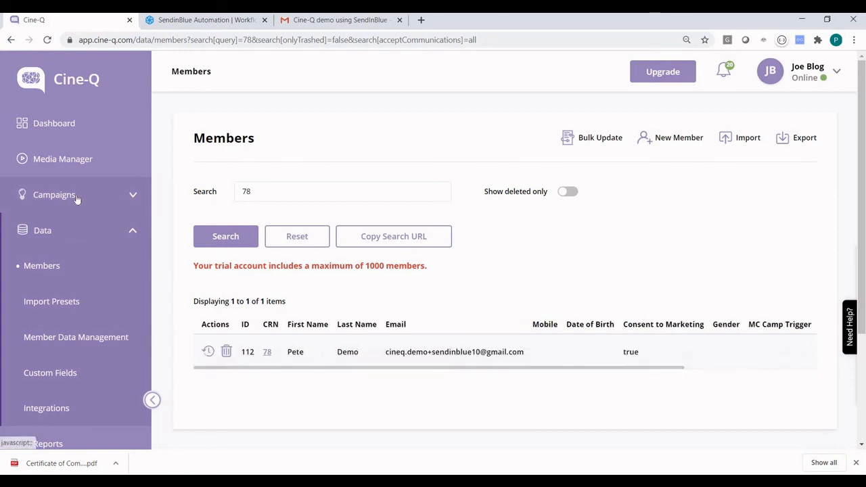
- Open the executions of the Demo SendInBlue campaign
click(77, 195)
click(74, 232)
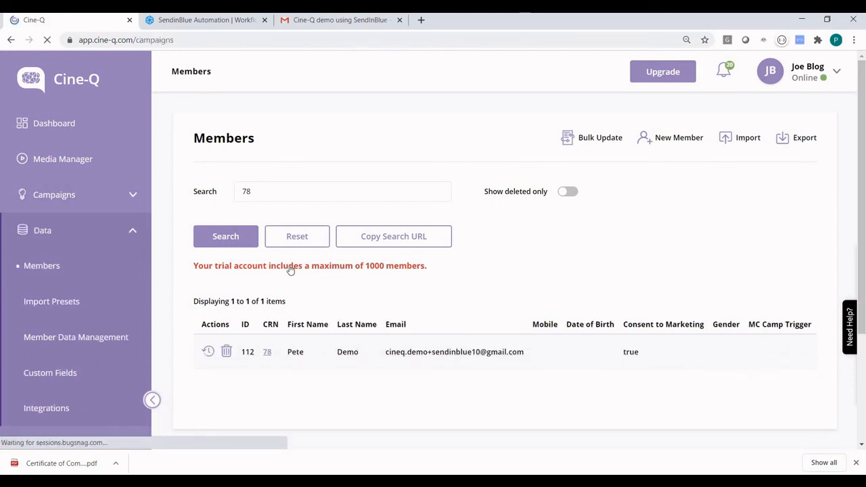
click(300, 360)
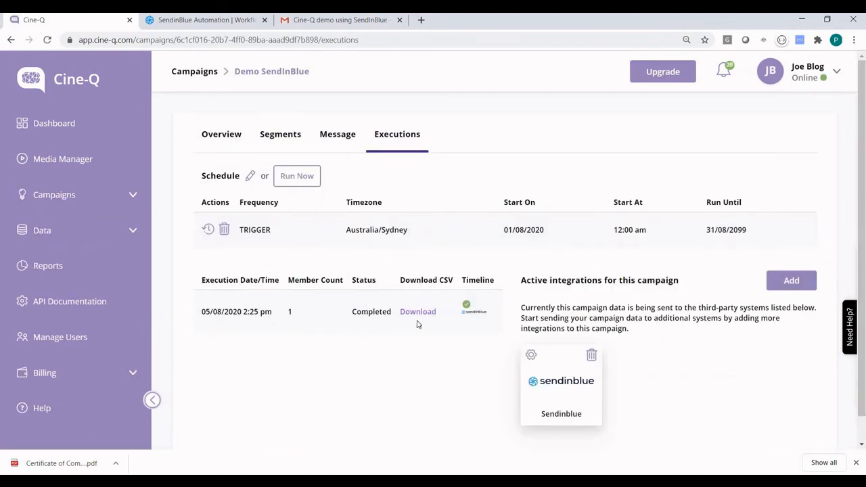
- Examine the data sent to Sendinblue for the member in the execution's timeline details, including the CINE-Q_PURL link, and close them
click(478, 312)
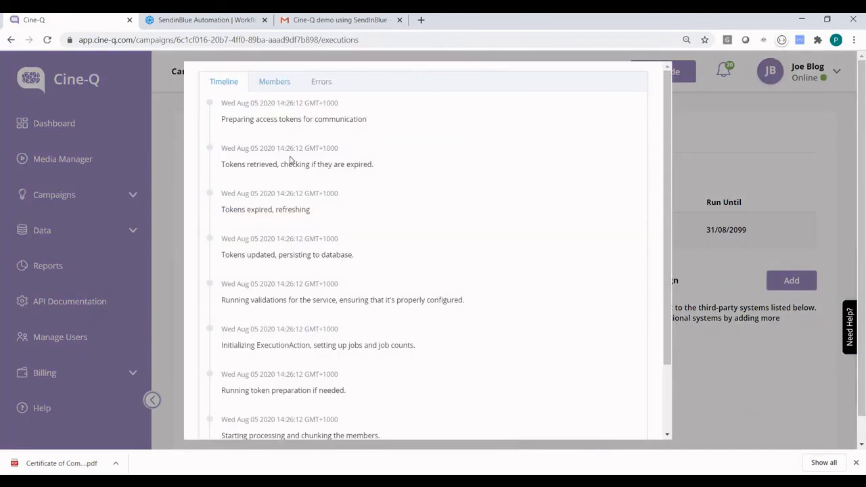
click(274, 81)
click(274, 266)
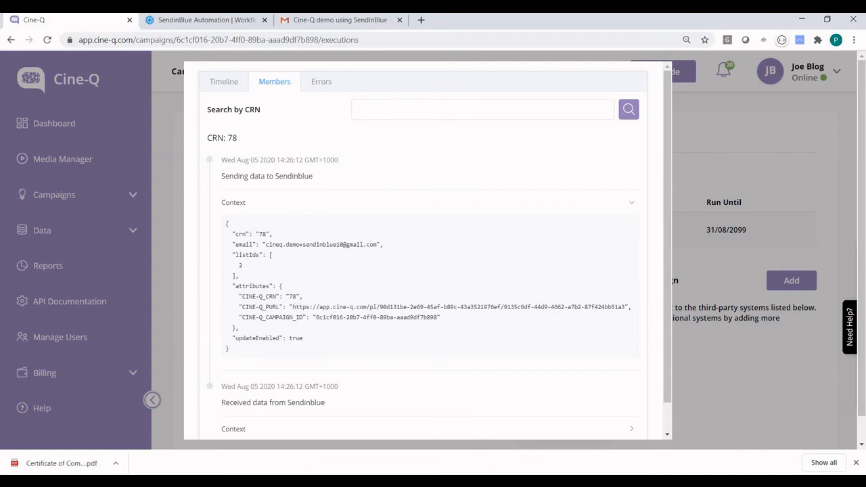
drag(294, 308, 631, 308)
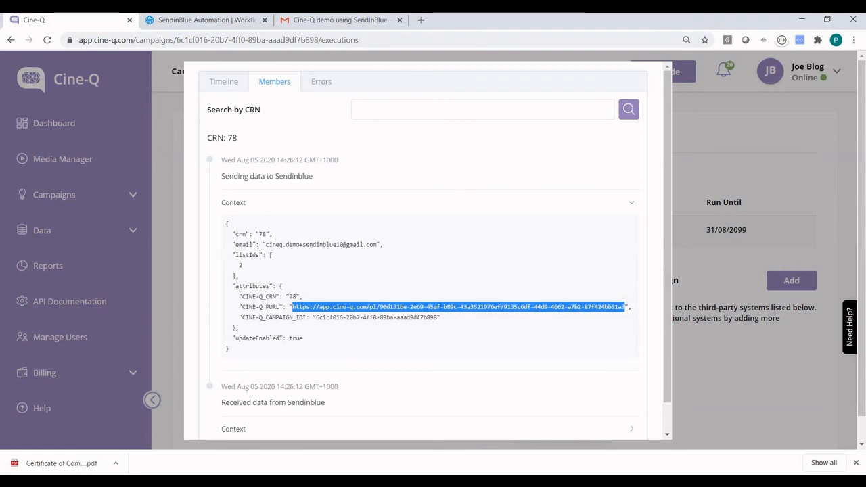
click(687, 181)
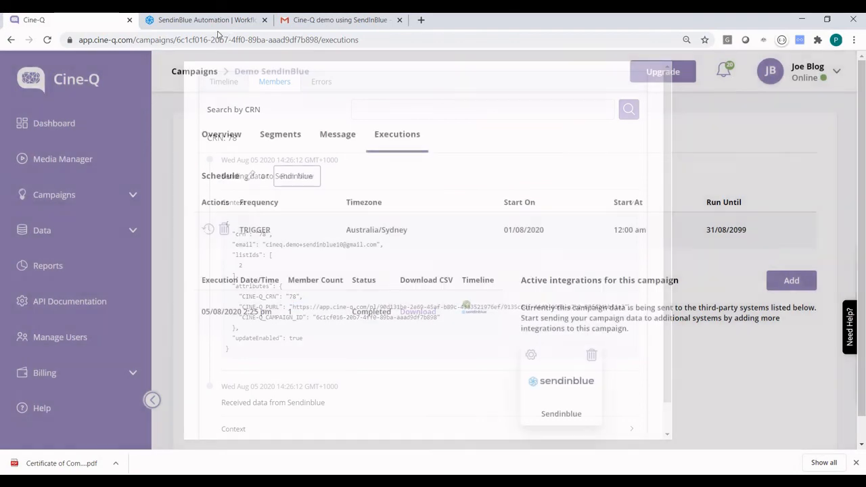
- Switch back to Sendinblue's contacts and check the new contact's CINE-Q_CAMPAIGN_ID, CINE-Q_TRIGGER, CINE-Q_CRN and CINE-Q_PURL values
click(203, 20)
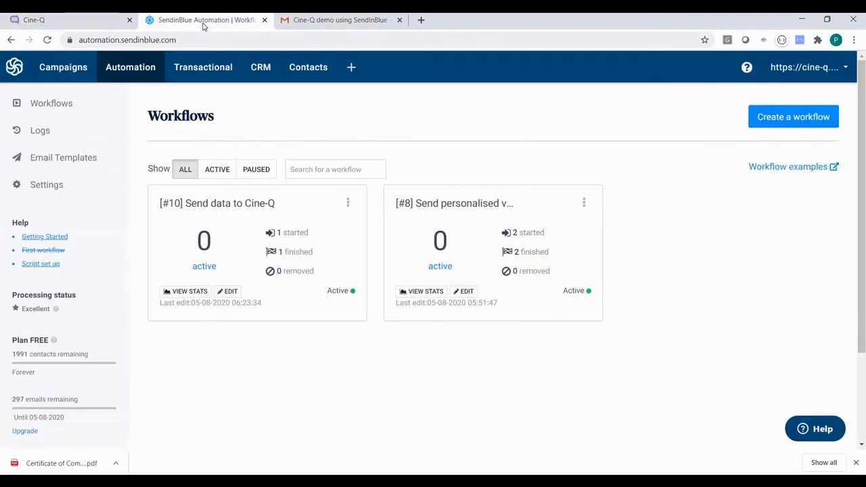
click(305, 69)
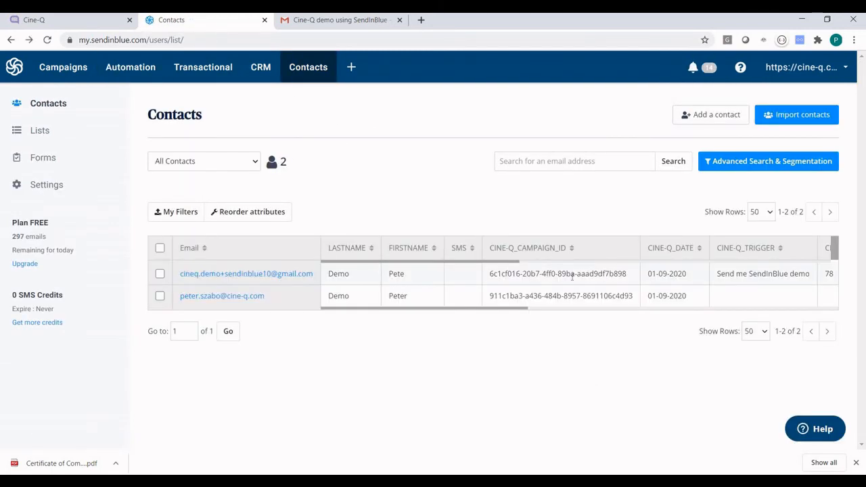
scroll(579, 312, right, 10)
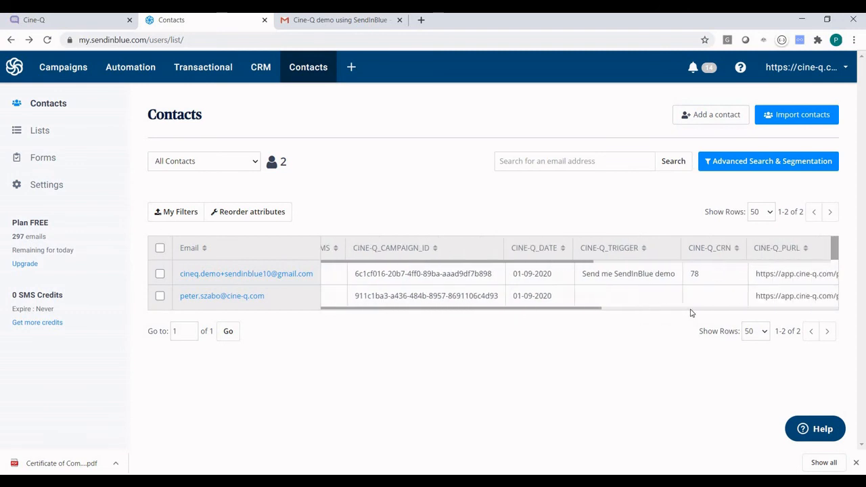
drag(724, 274, 551, 274)
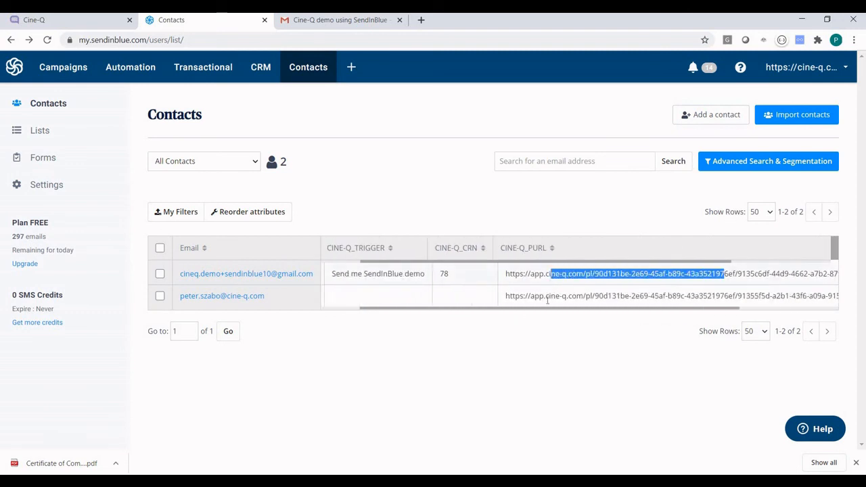
scroll(379, 313, left, 10)
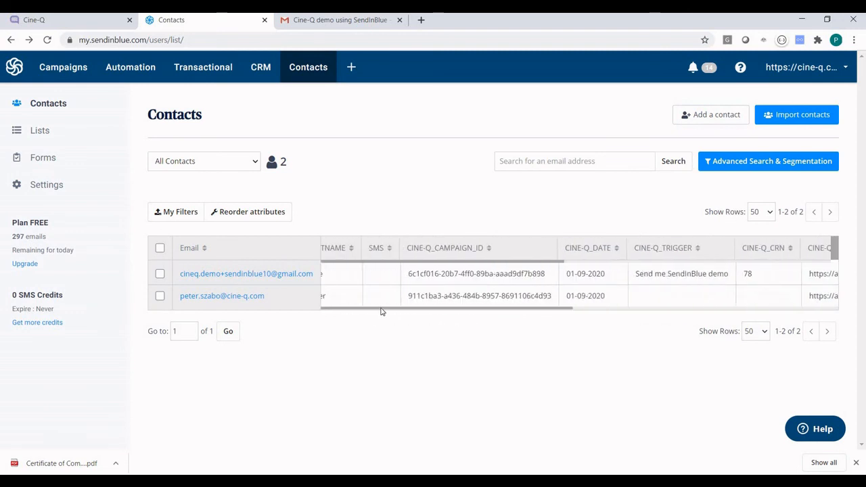
scroll(349, 311, left, 3)
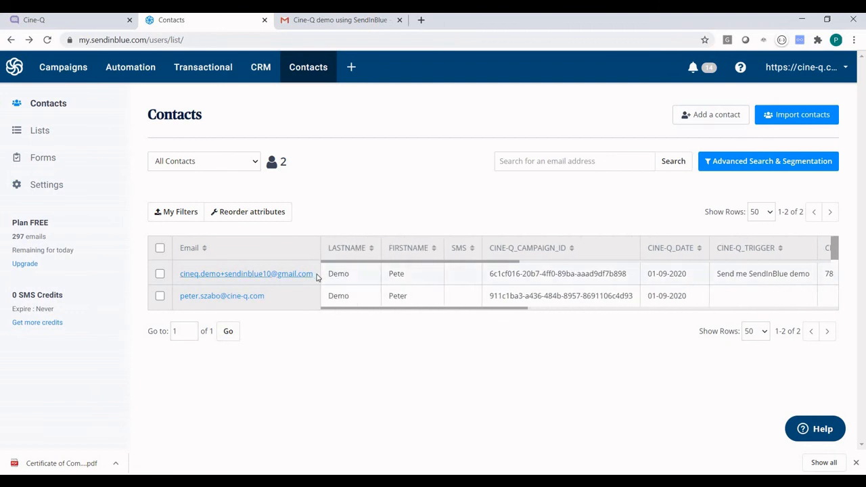
- Copy the new contact's email address from the contact list
triple_click(199, 274)
key(ctrl+c)
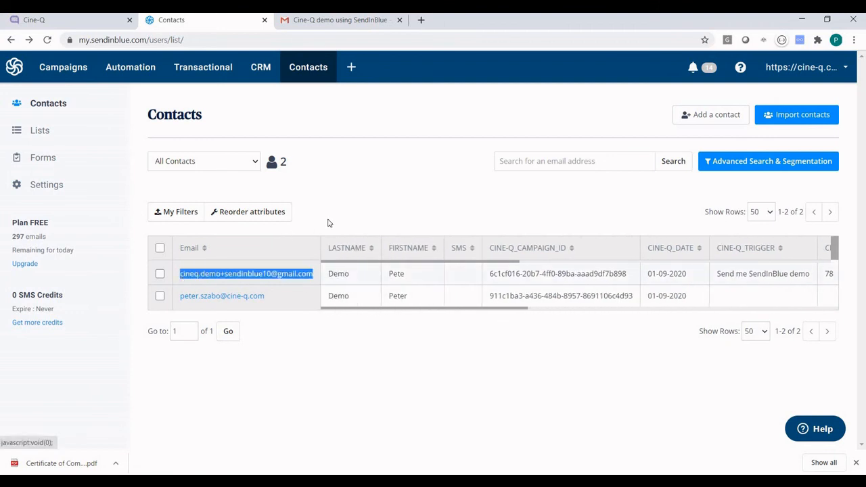
click(313, 198)
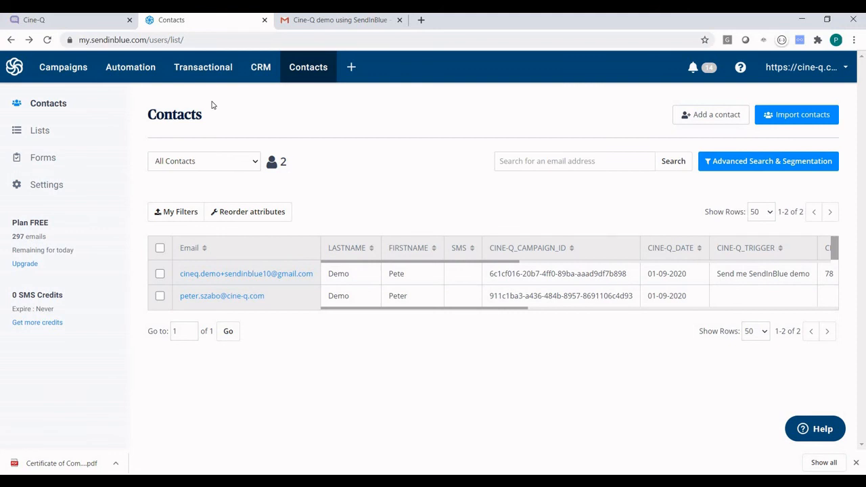
- Open the Send personalised video workflow for editing and test it with the copied contact email, without skipping the Wait For steps
click(130, 67)
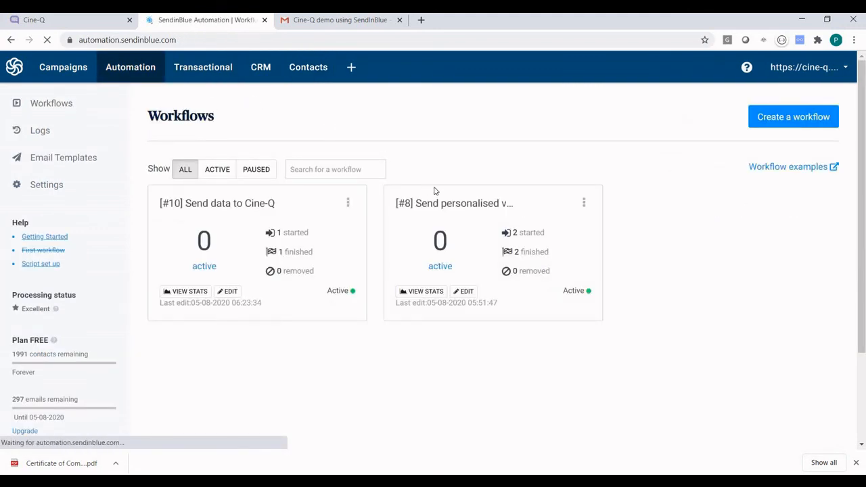
click(585, 205)
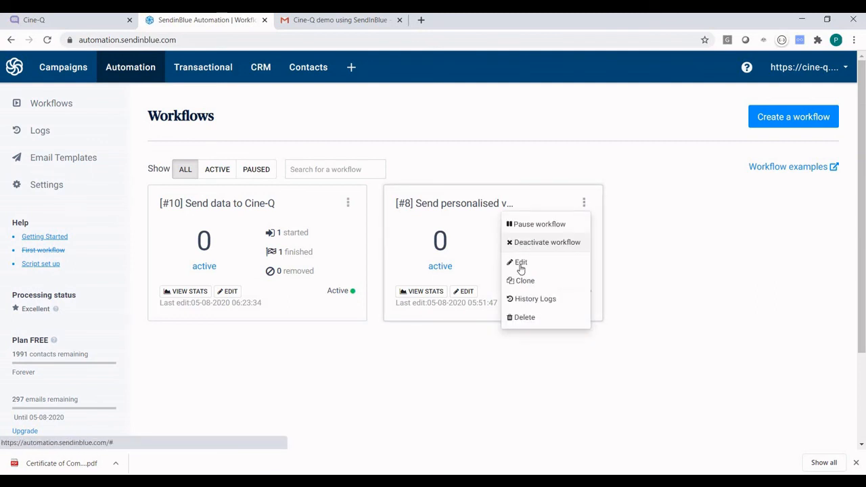
click(518, 261)
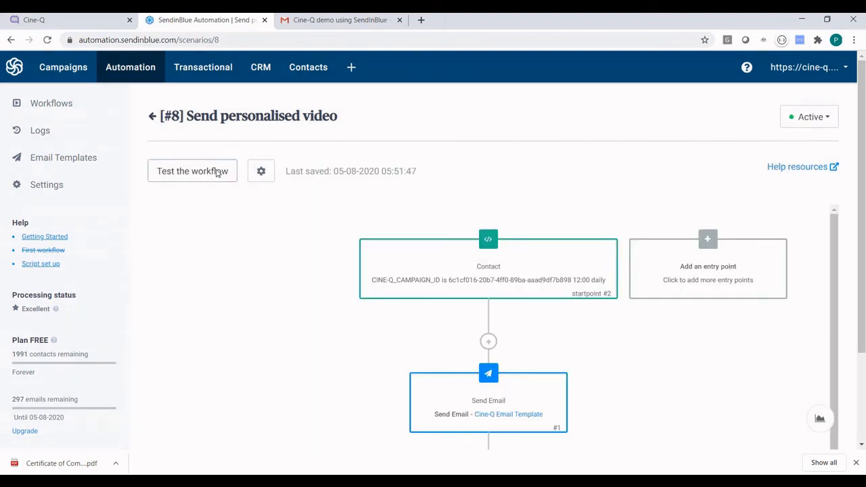
click(227, 171)
key(ctrl+v)
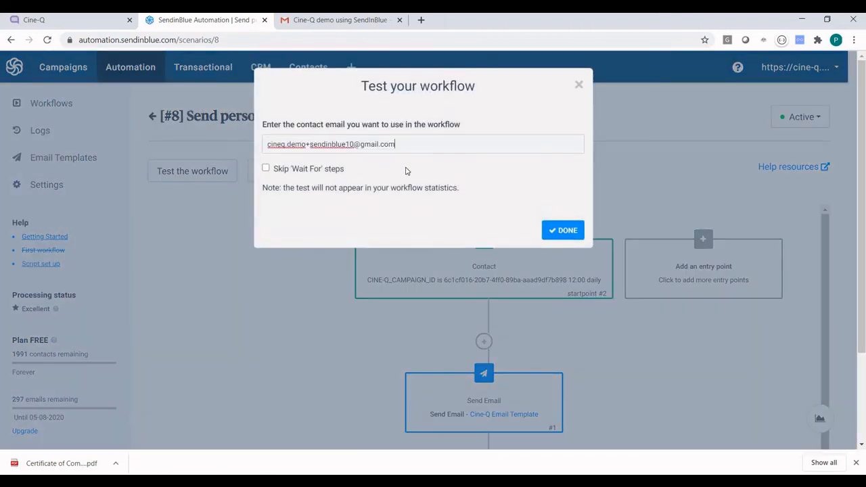
click(563, 230)
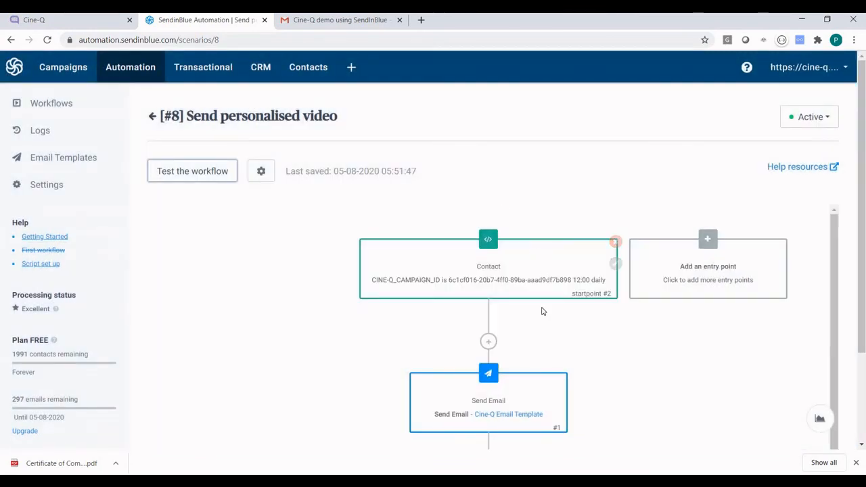
- Review when and how often the workflow's contact condition entry point is checked, and close its settings without changes
click(614, 265)
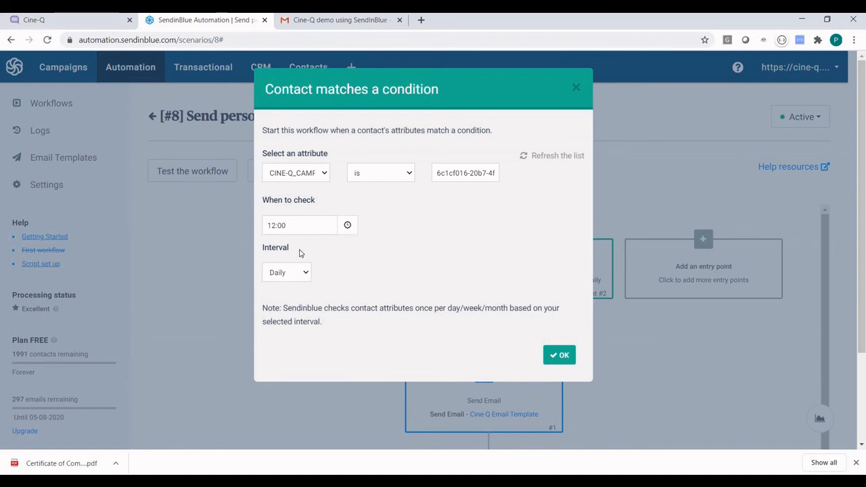
click(575, 88)
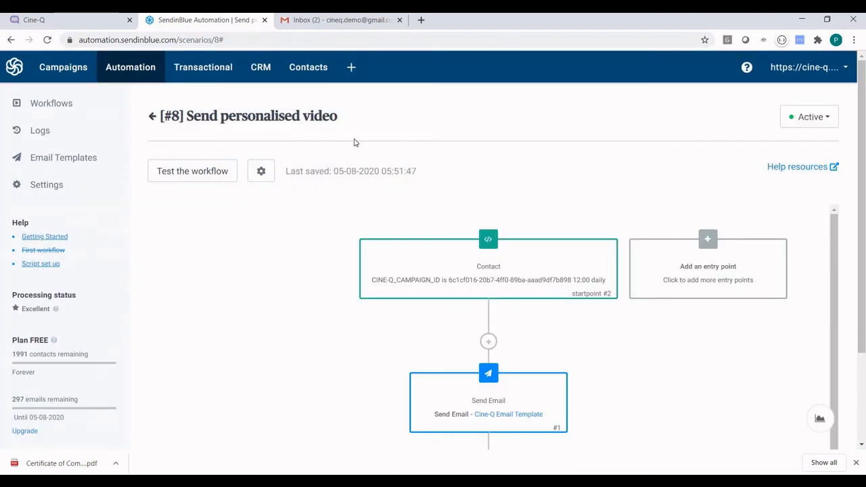
- Switch to the Gmail inbox, open the "Cine-Q demo using SendInBlue" email and play its linked personalised video
click(325, 20)
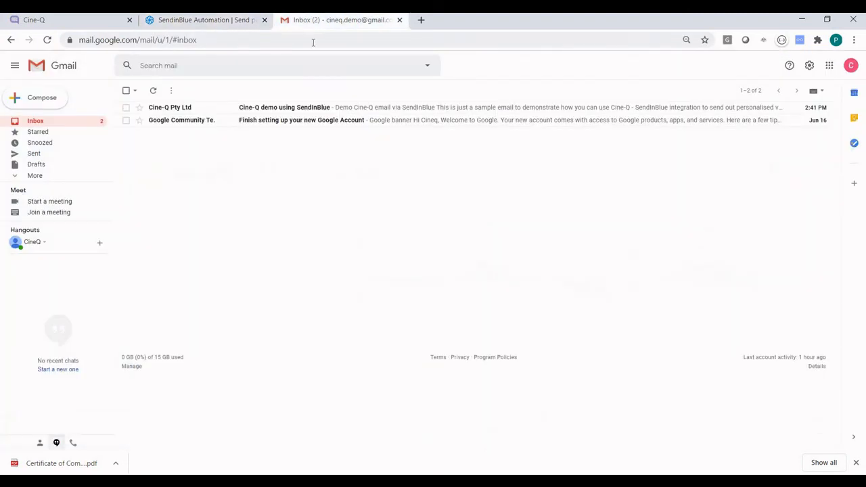
click(372, 108)
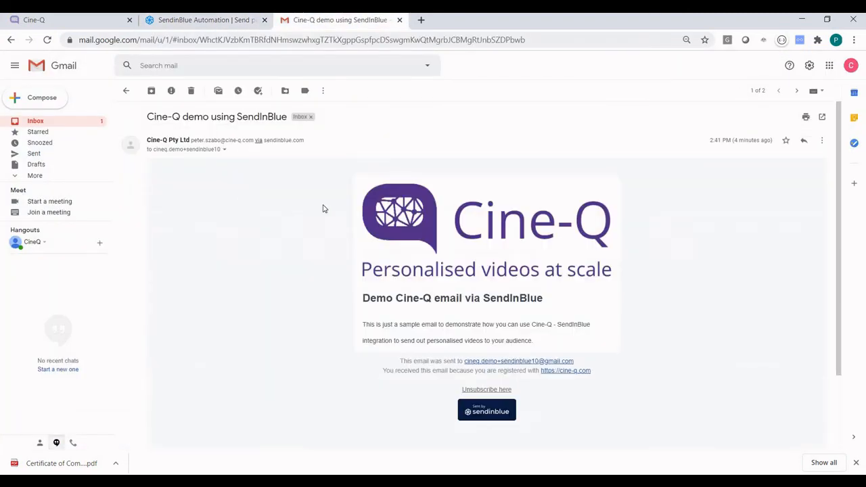
scroll(483, 339, down, 1)
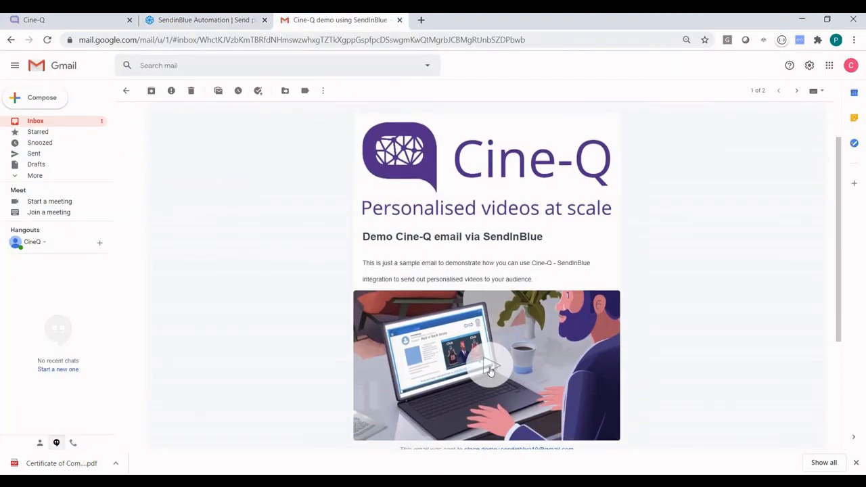
click(495, 368)
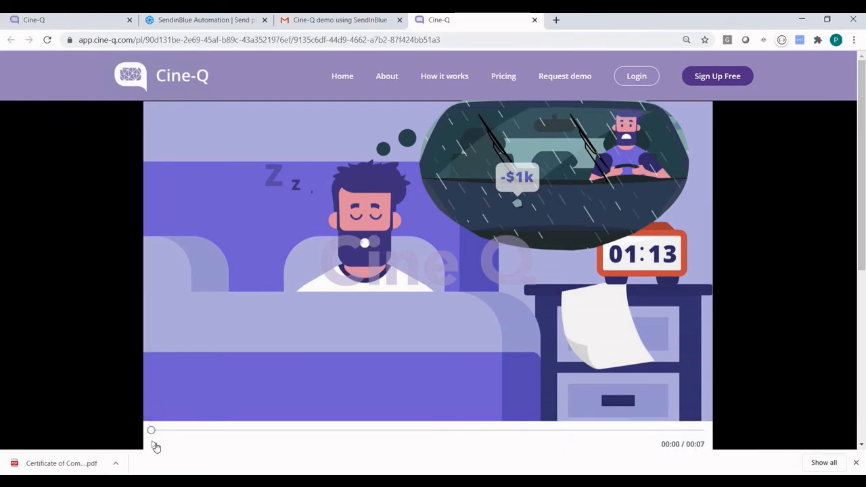
click(155, 444)
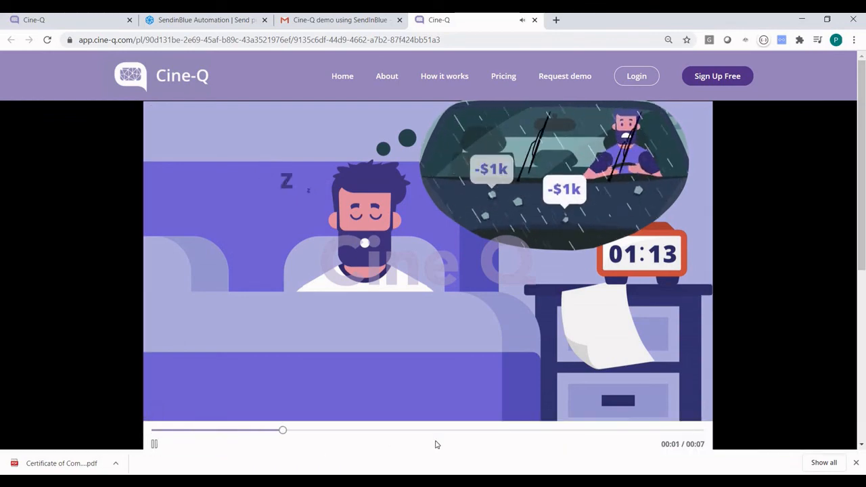